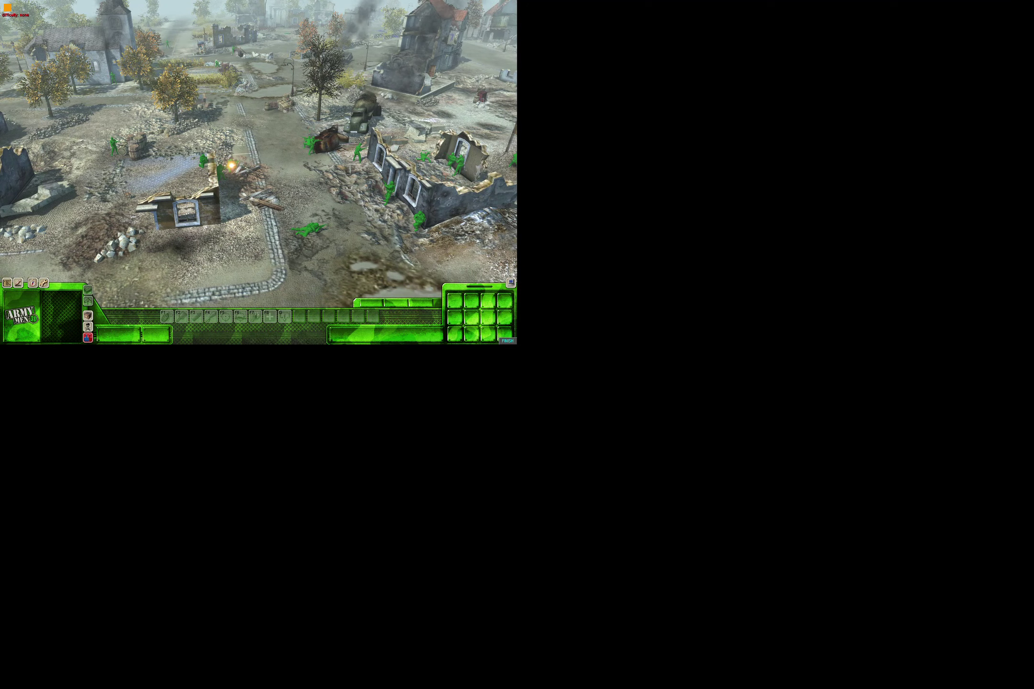
Step: Survey the battlefield, examining the green and blue soldiers fighting among the ruined buildings and streets
key("Right")
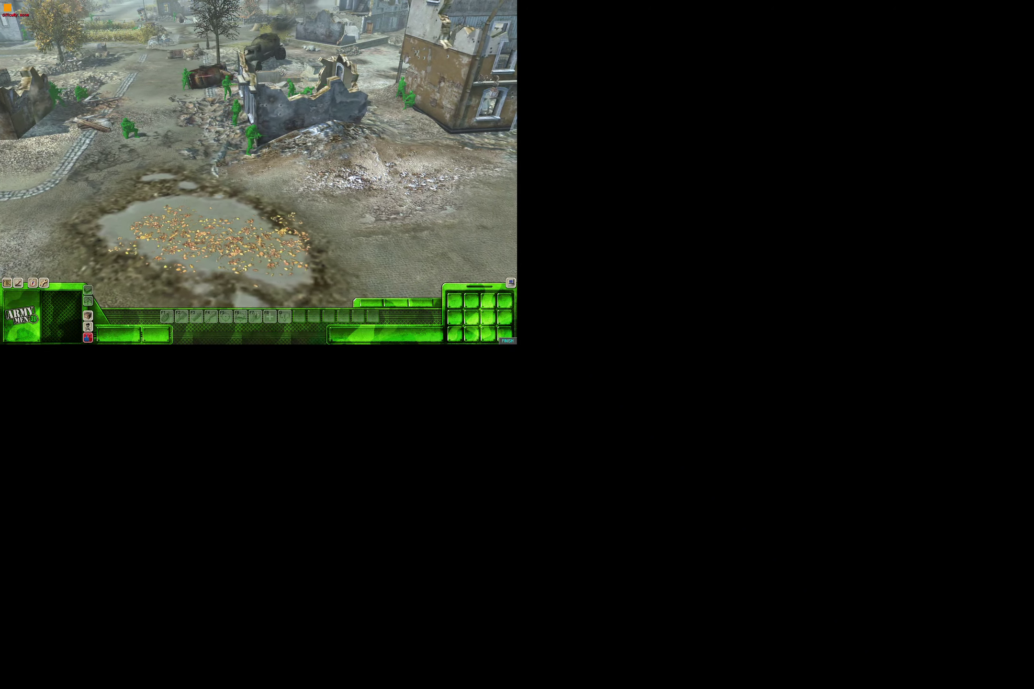
key("Up")
key("Left")
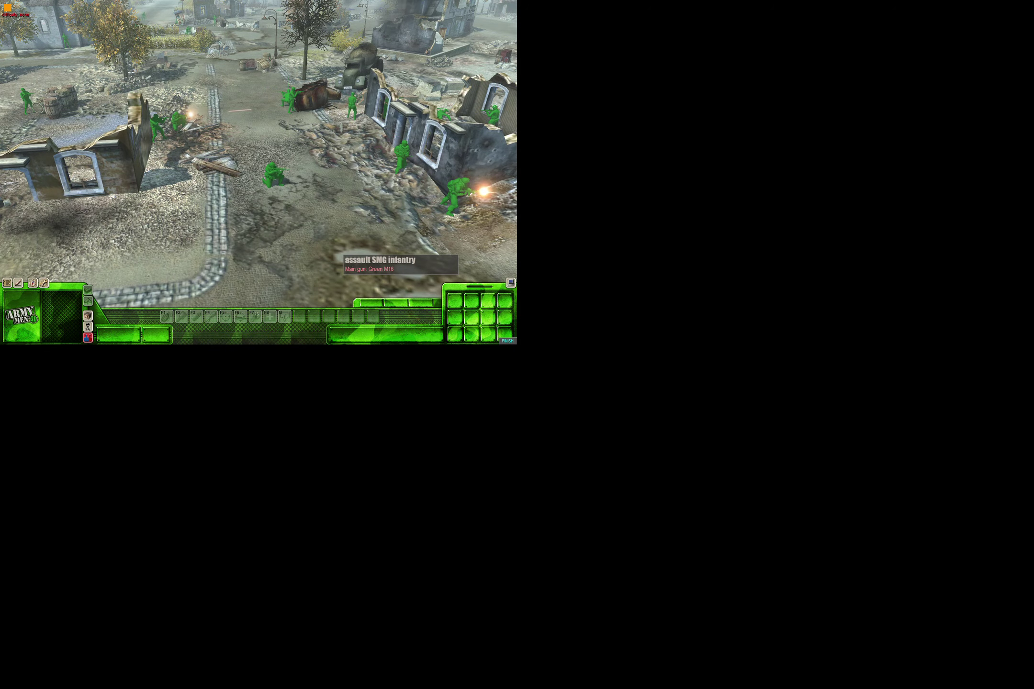
key("Down")
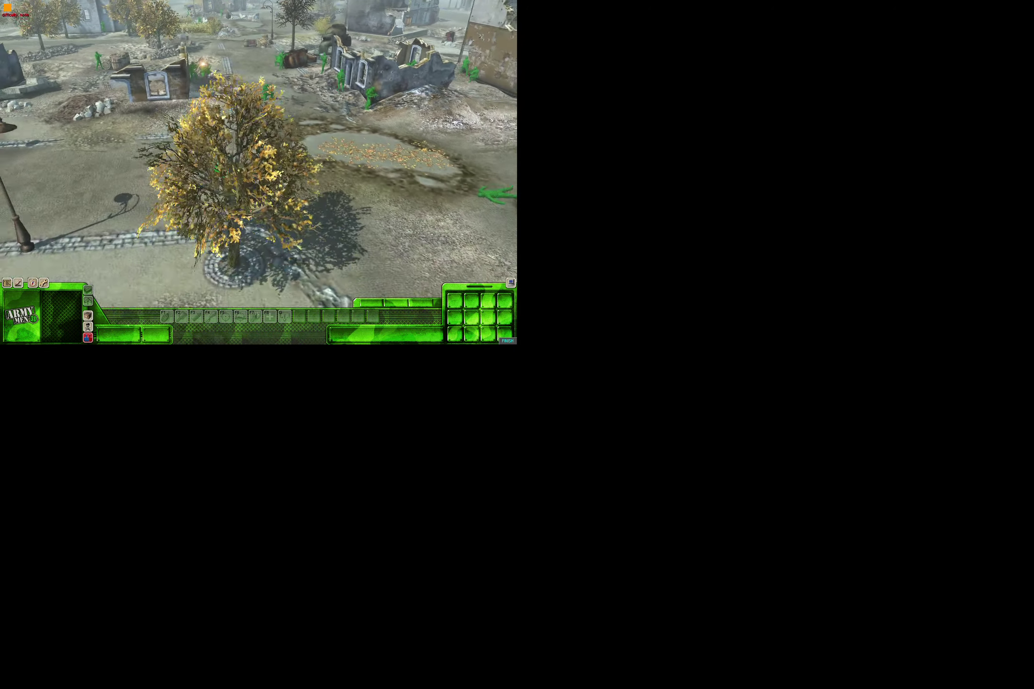
scroll(259, 158, "down", 3)
key("Left")
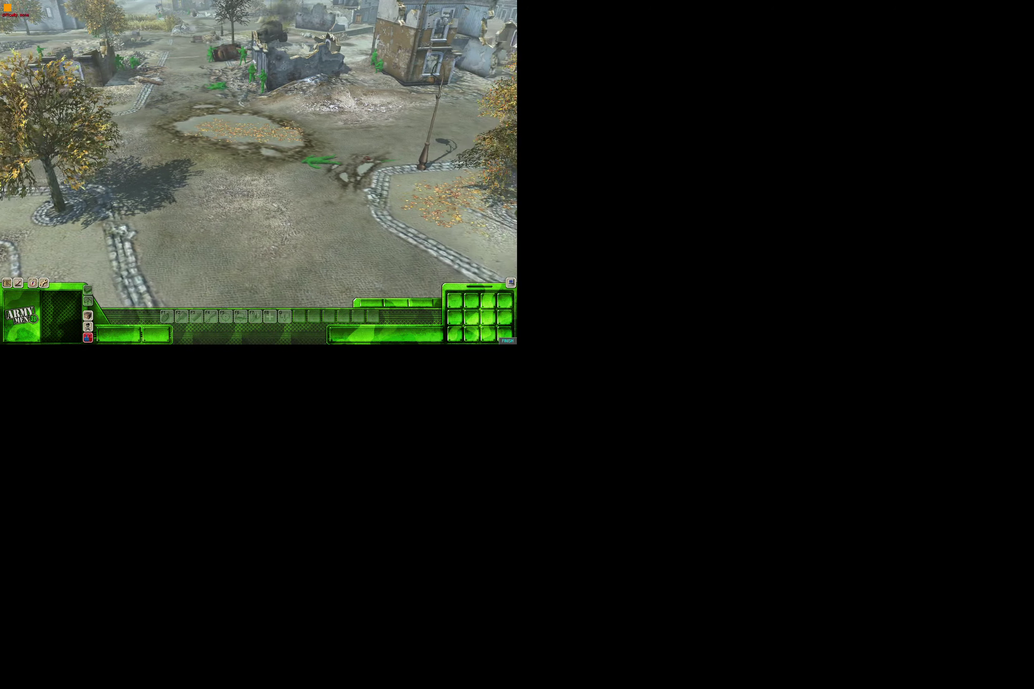
key("Right")
key("Up")
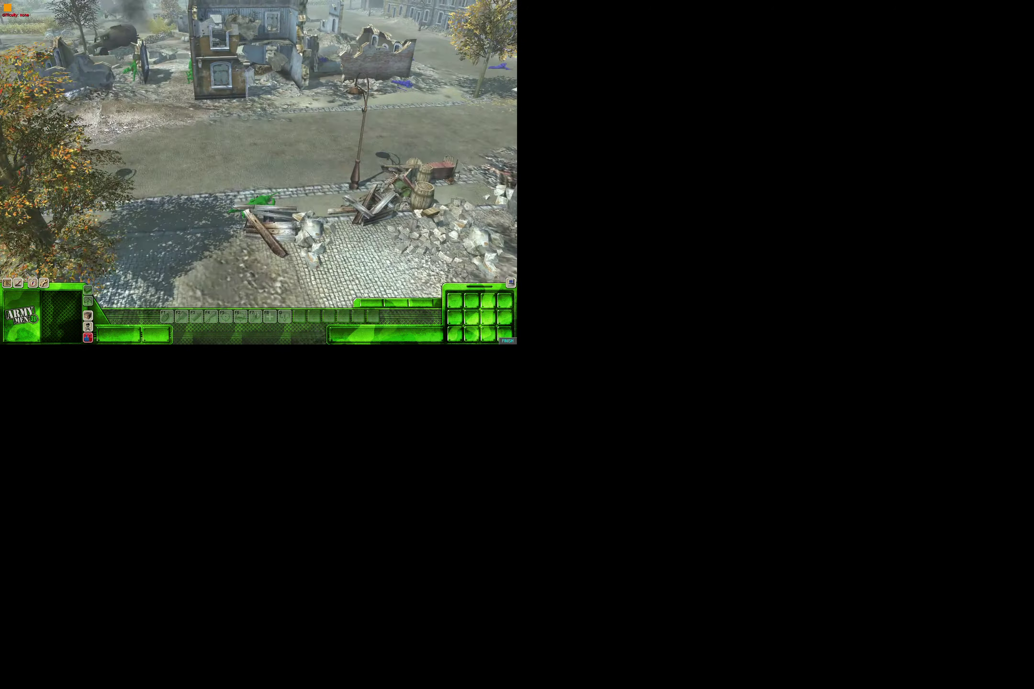
key("Right")
key("Up")
key("Right")
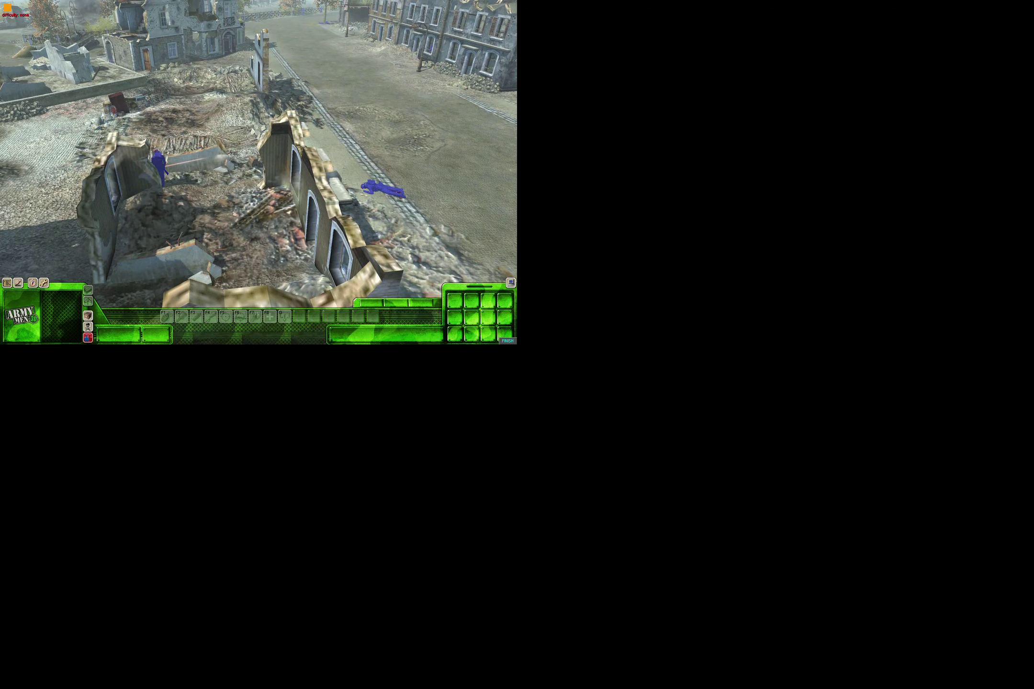
key("Left")
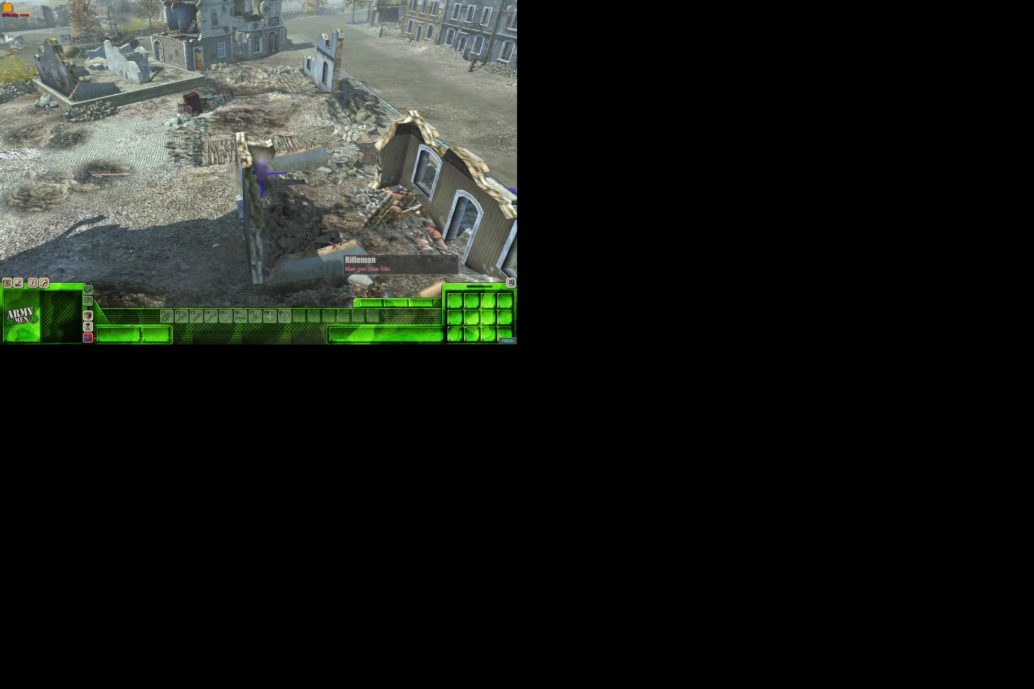
key("Left")
key("Left")
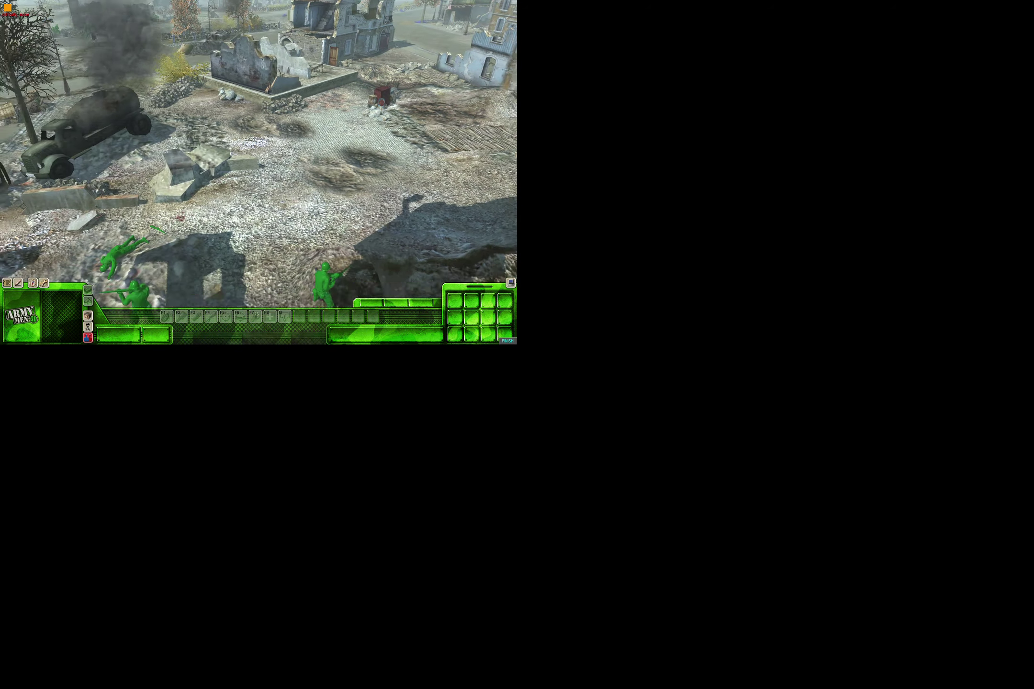
scroll(258, 153, "down", 4)
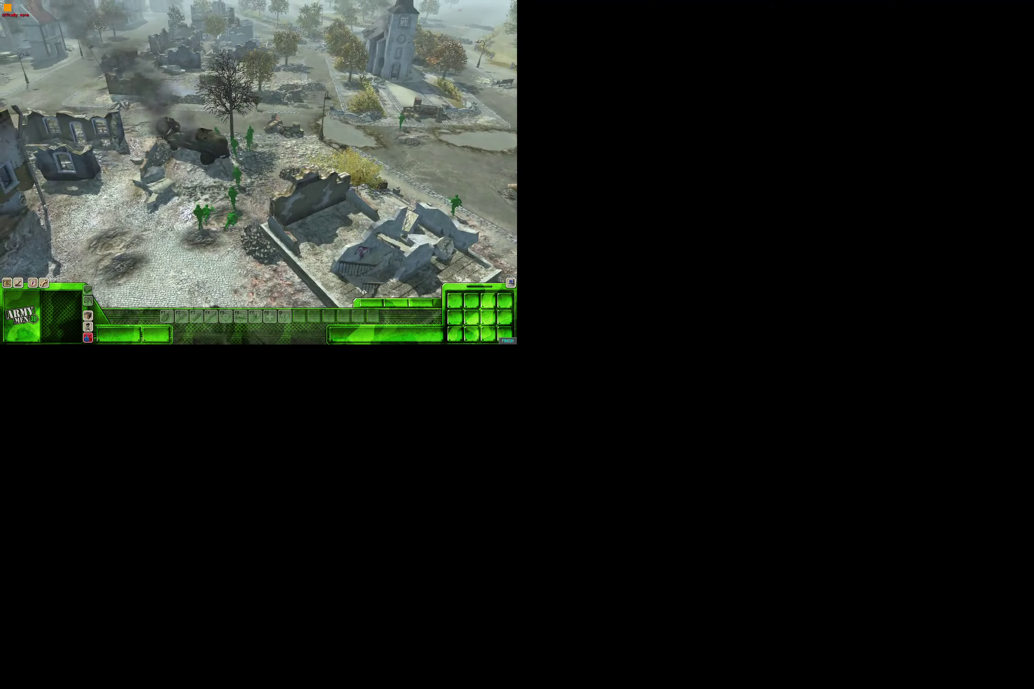
key("Left")
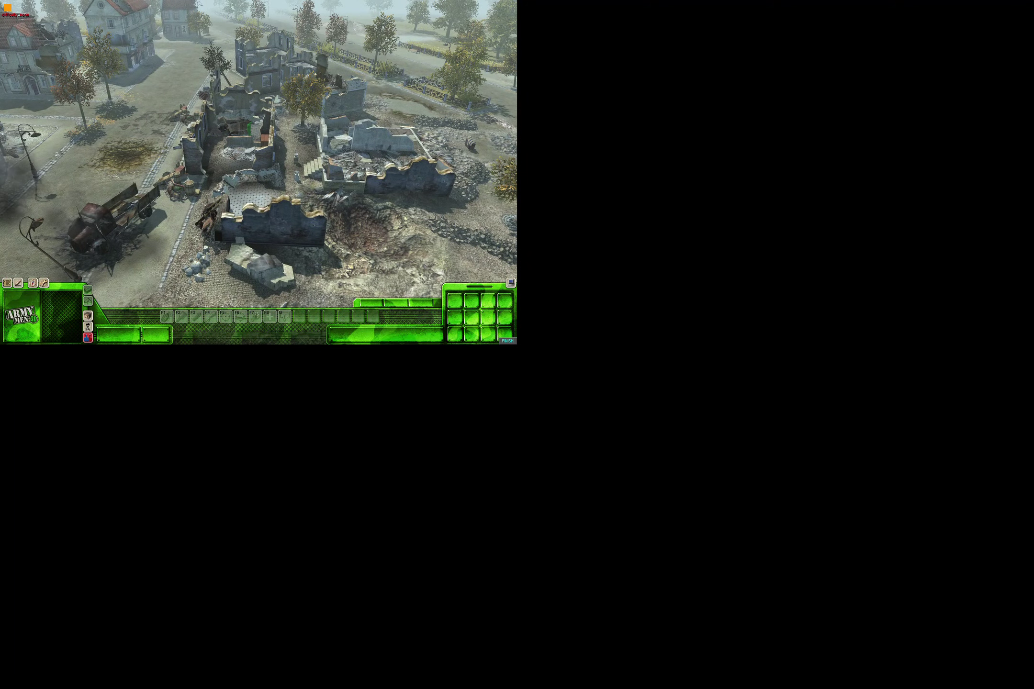
key("Down")
key("Up")
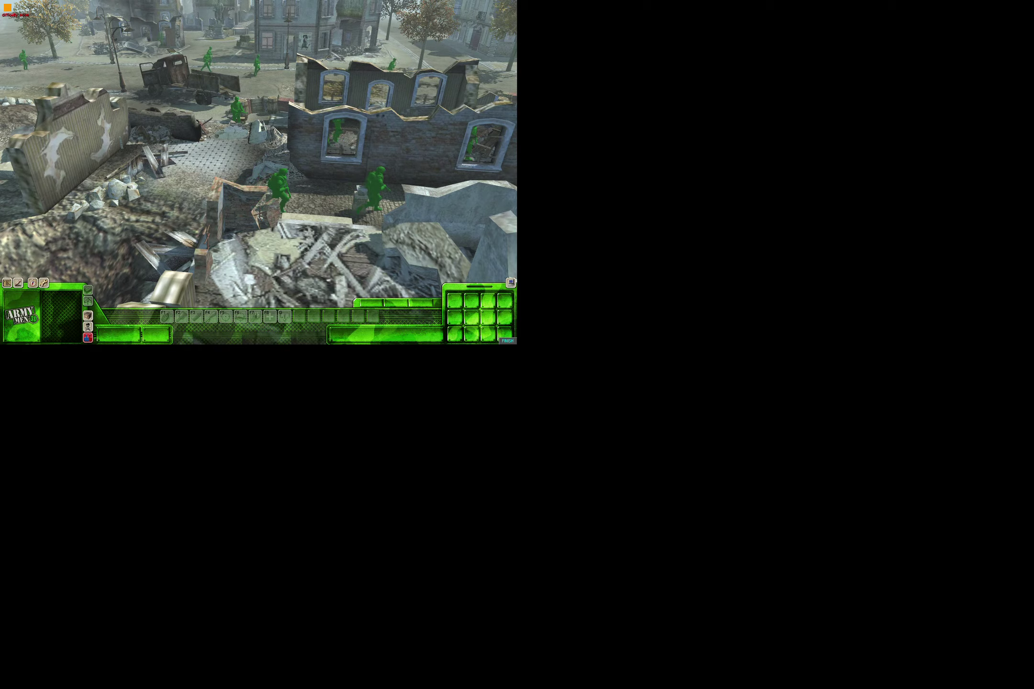
key("Right")
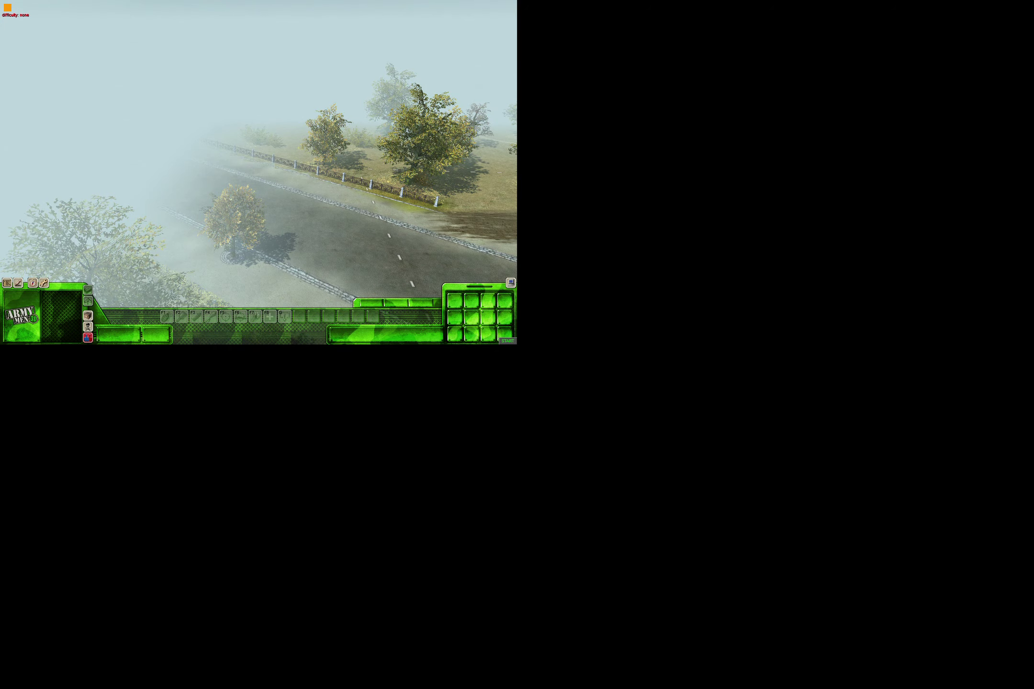
Step: Open the mission editor's object list at the human toysoldiers category
key("F2")
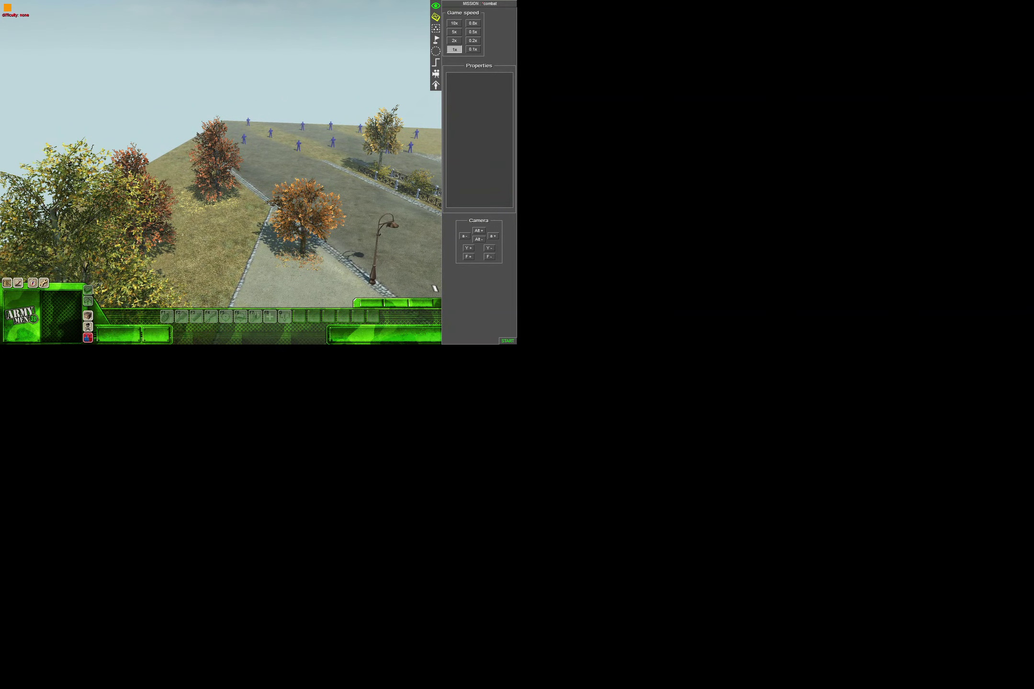
left_click(436, 17)
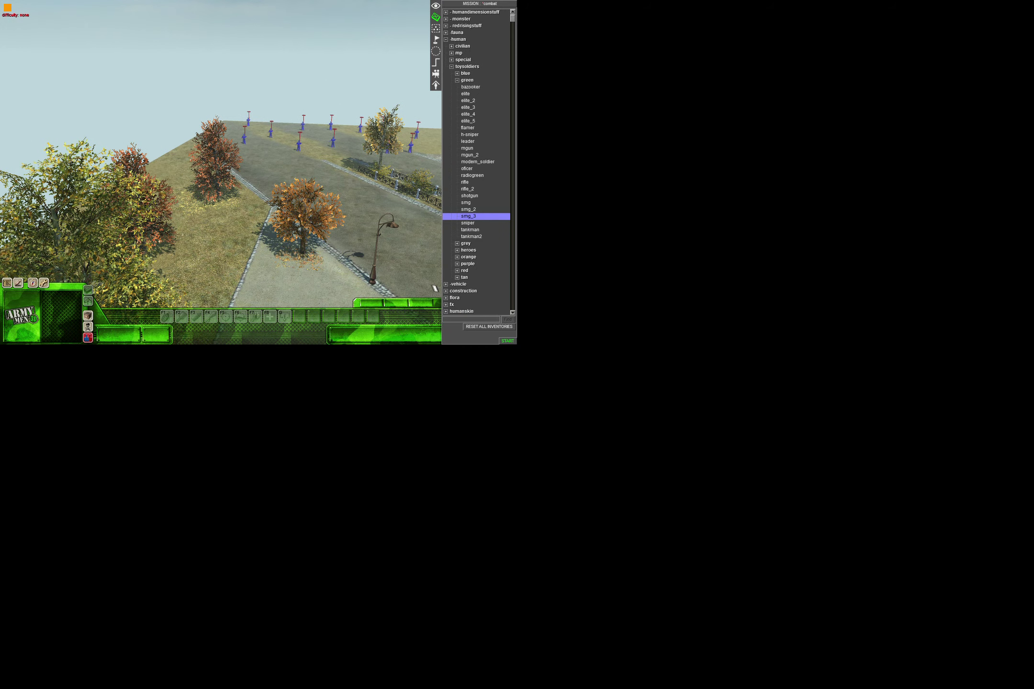
double_click(467, 66)
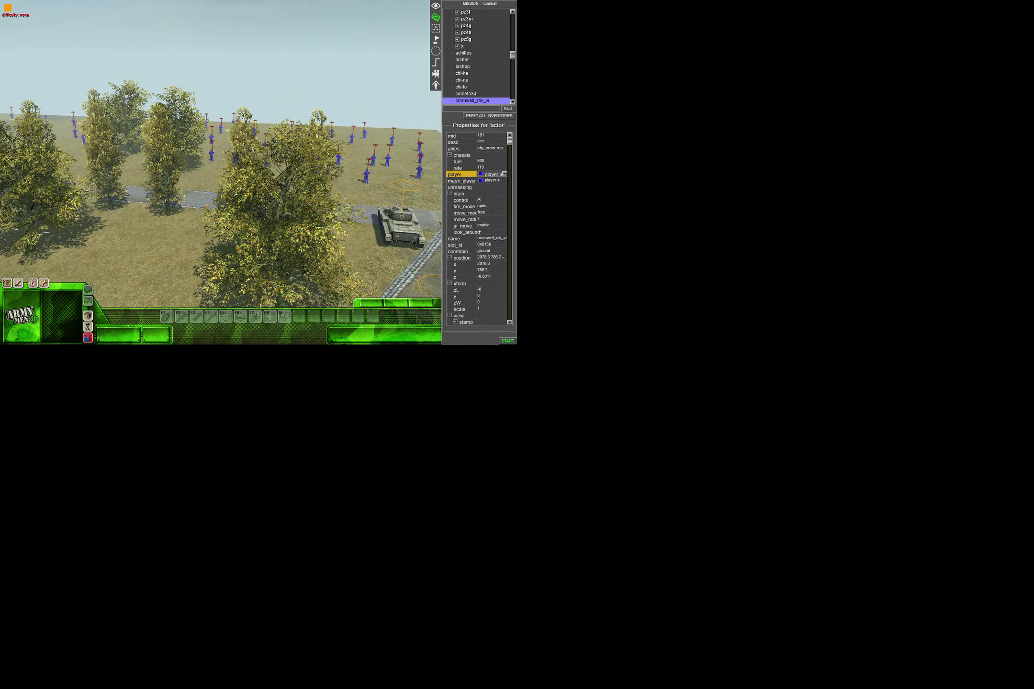
Step: Select the six Cromwell tanks along the road beyond the ruined houses and assign them to player 4
key("Down")
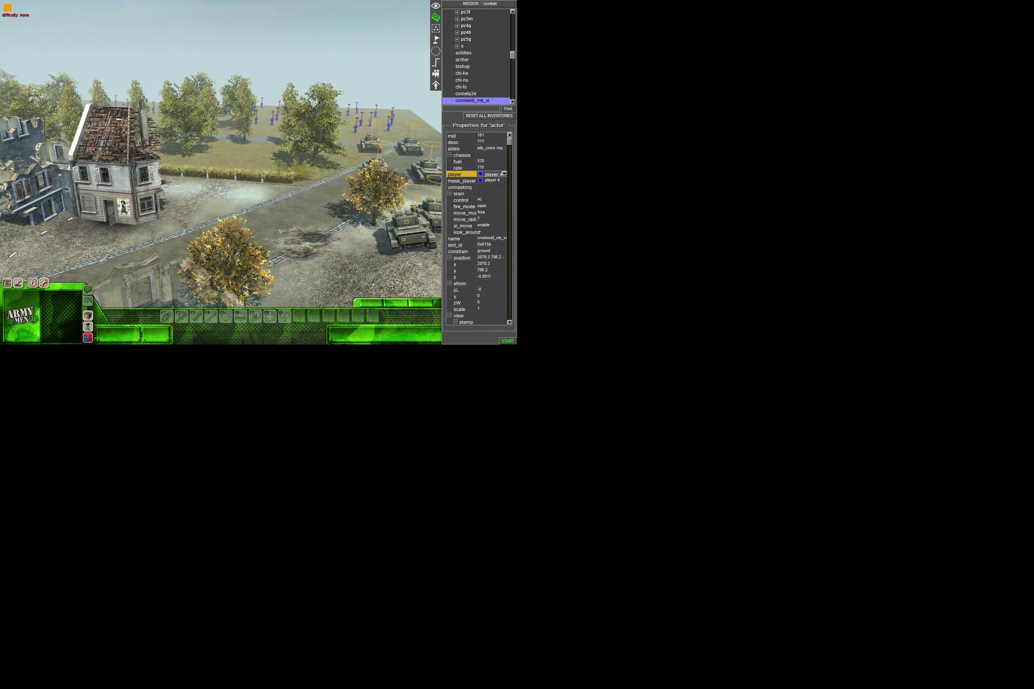
key("Down")
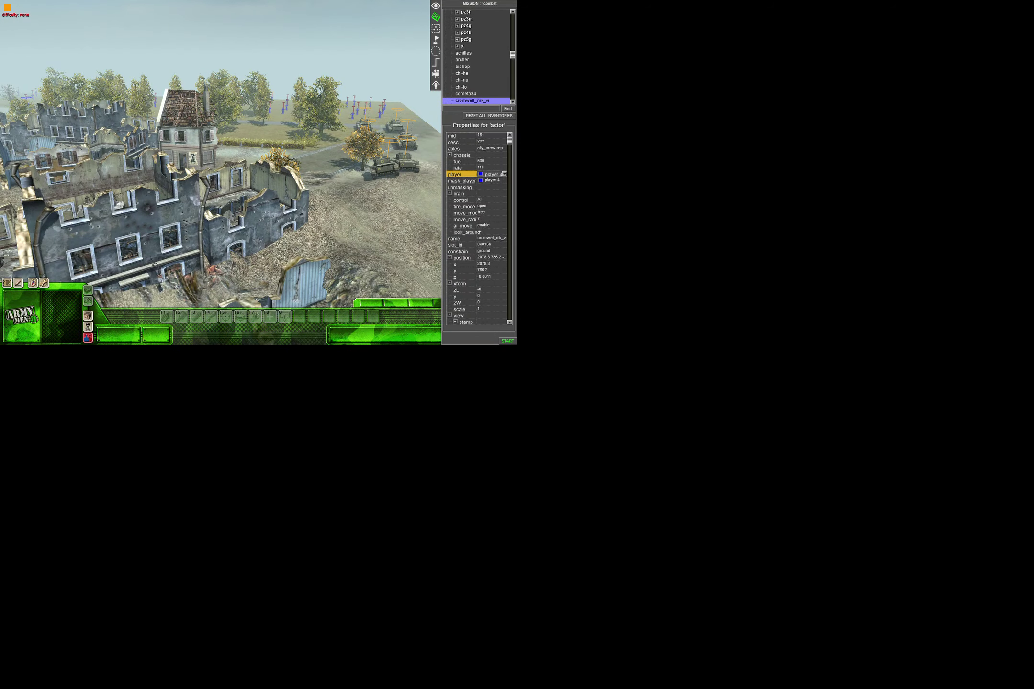
left_click_drag(351, 119, 435, 218)
left_click(504, 174)
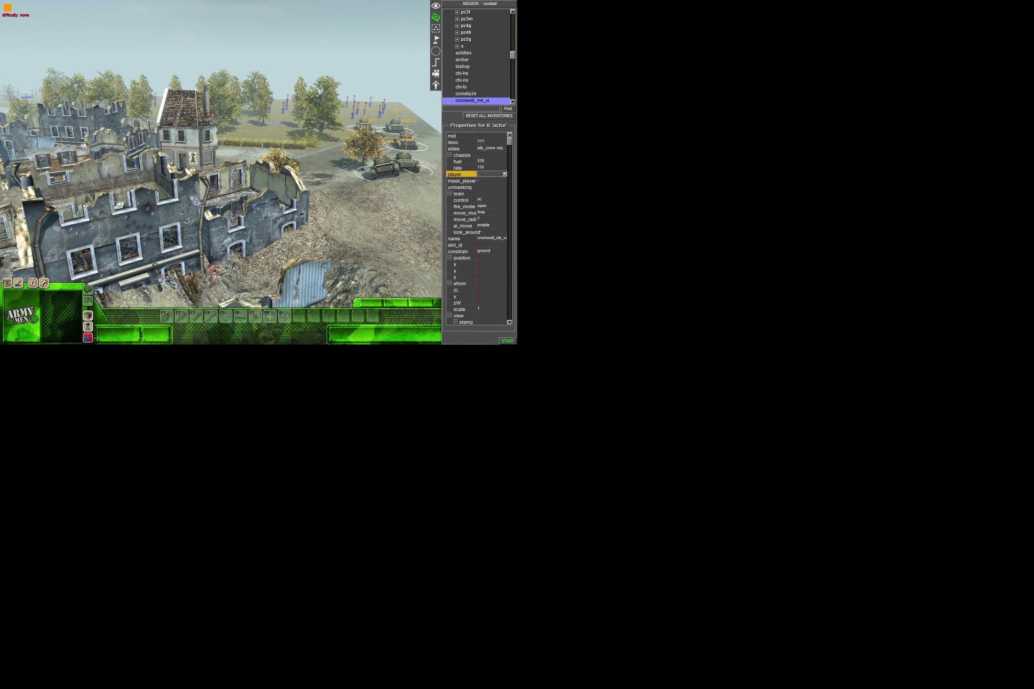
left_click(493, 209)
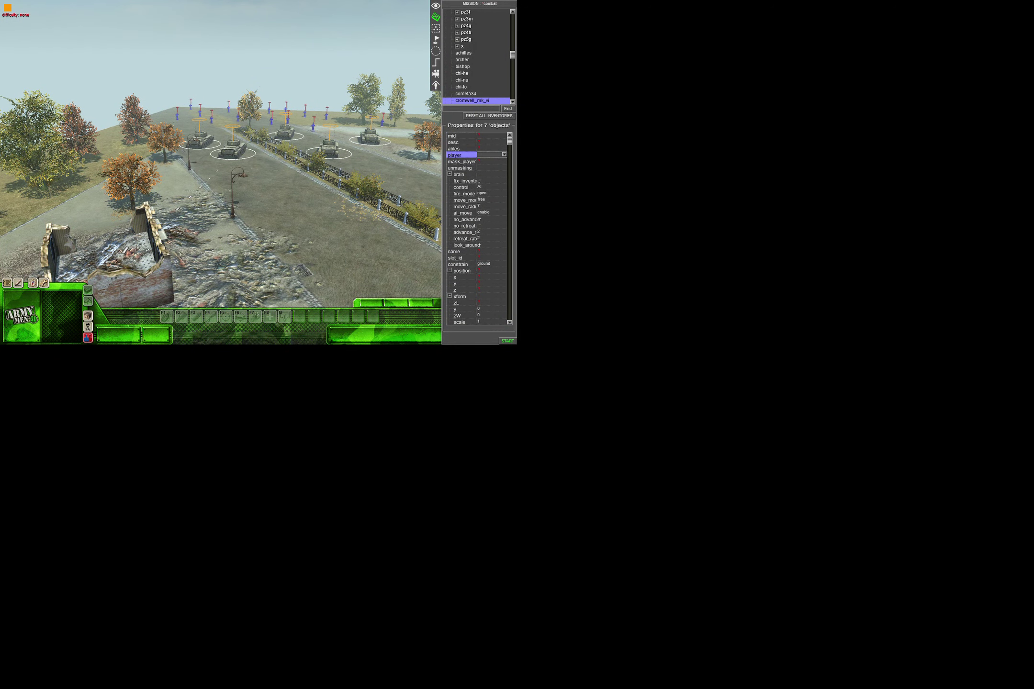
Step: Assign the selected tank group on the tree-lined avenue and the remaining Cromwell behind the ruined house to player 4
left_click(503, 154)
left_click(492, 189)
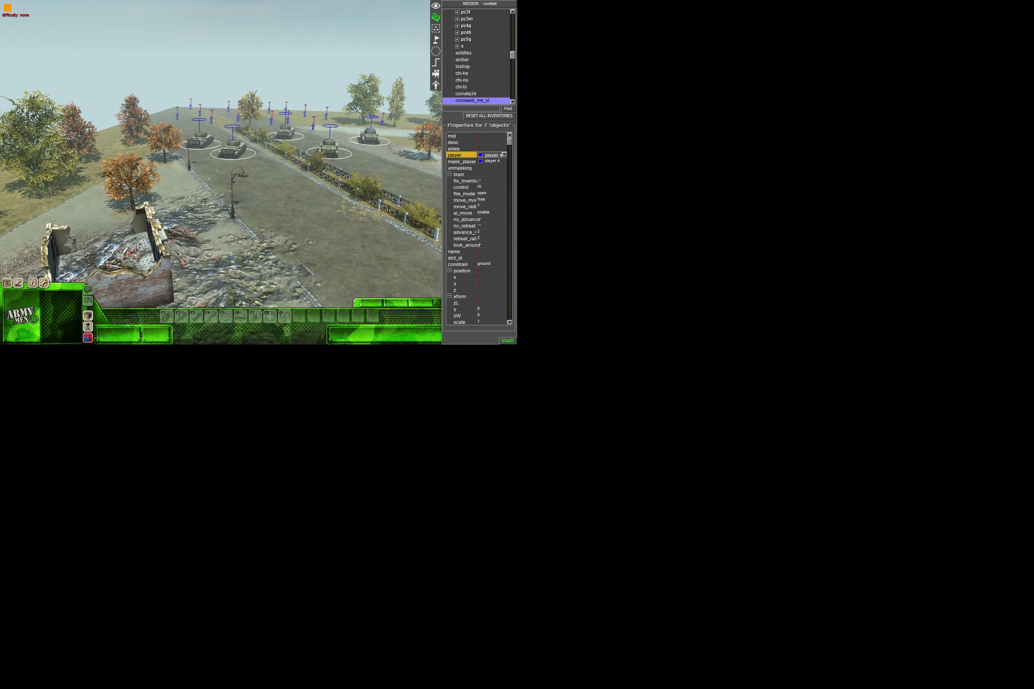
key("Right")
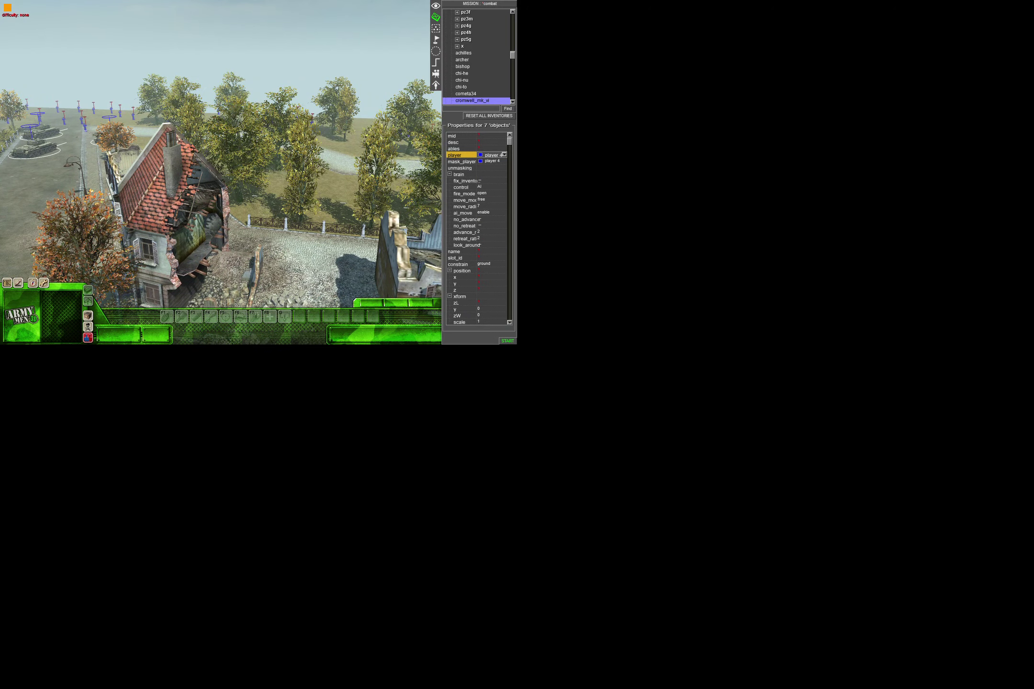
key("Left")
key("Left")
key("Left")
key("Left")
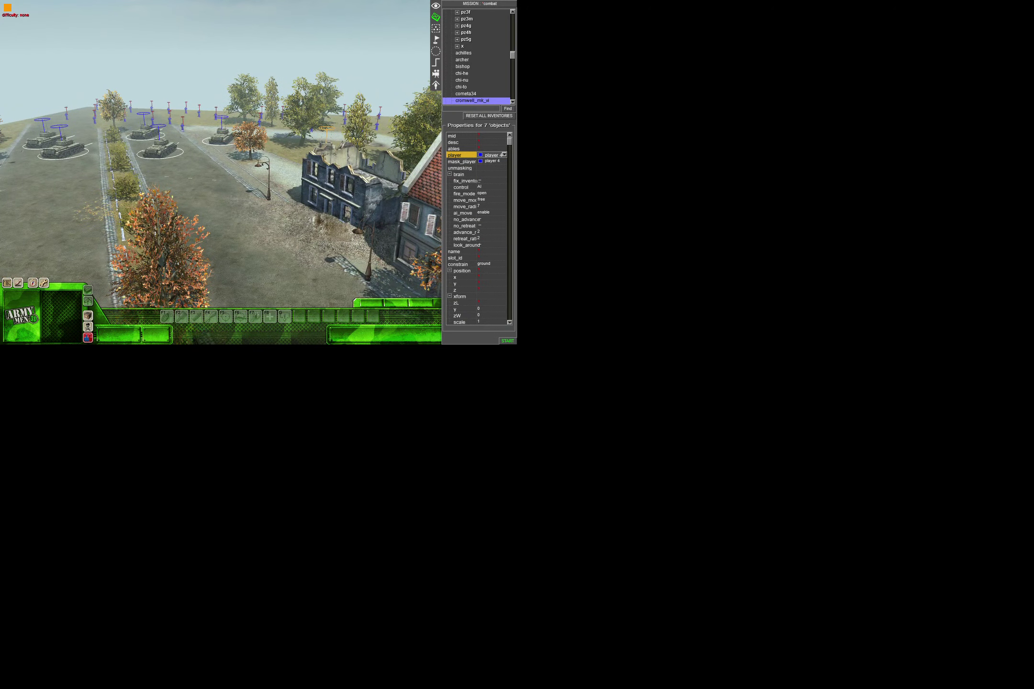
left_click_drag(307, 138, 347, 171)
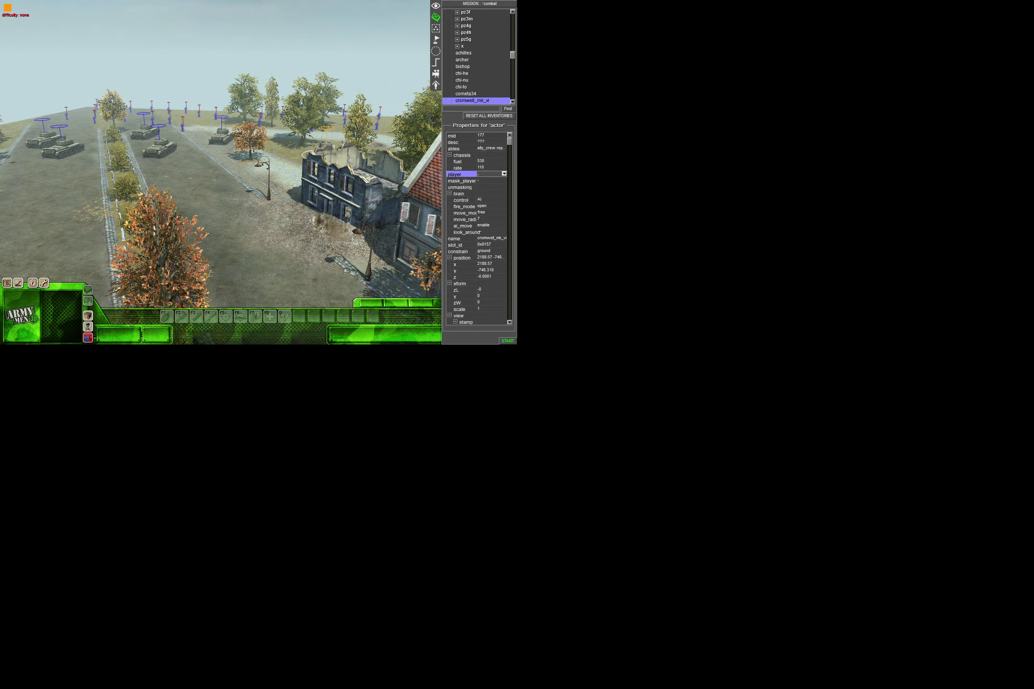
left_click(504, 173)
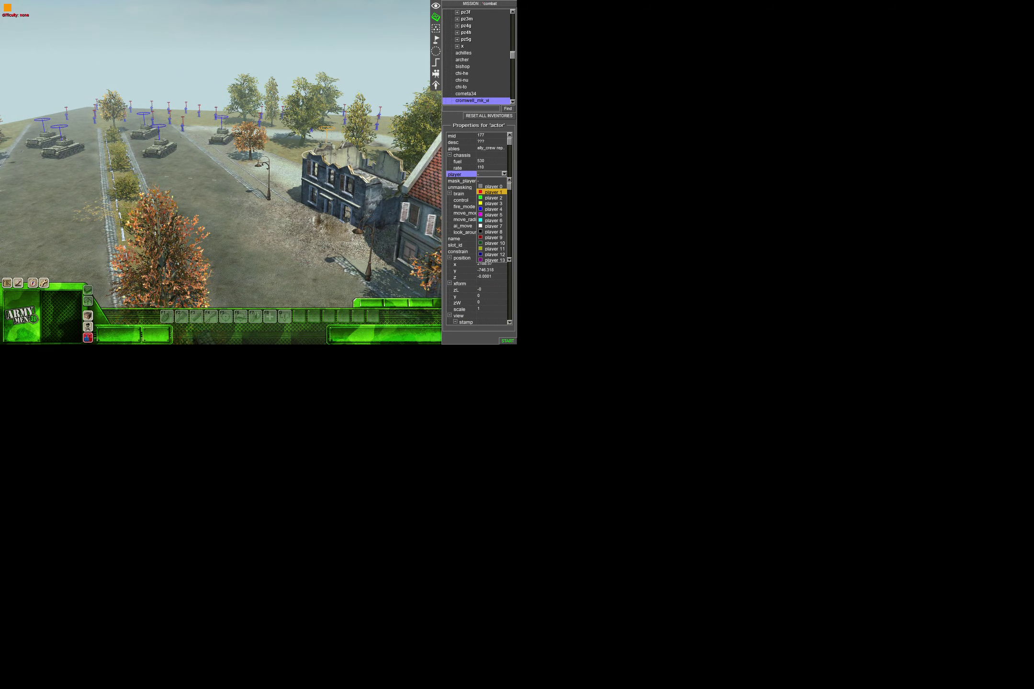
left_click(493, 209)
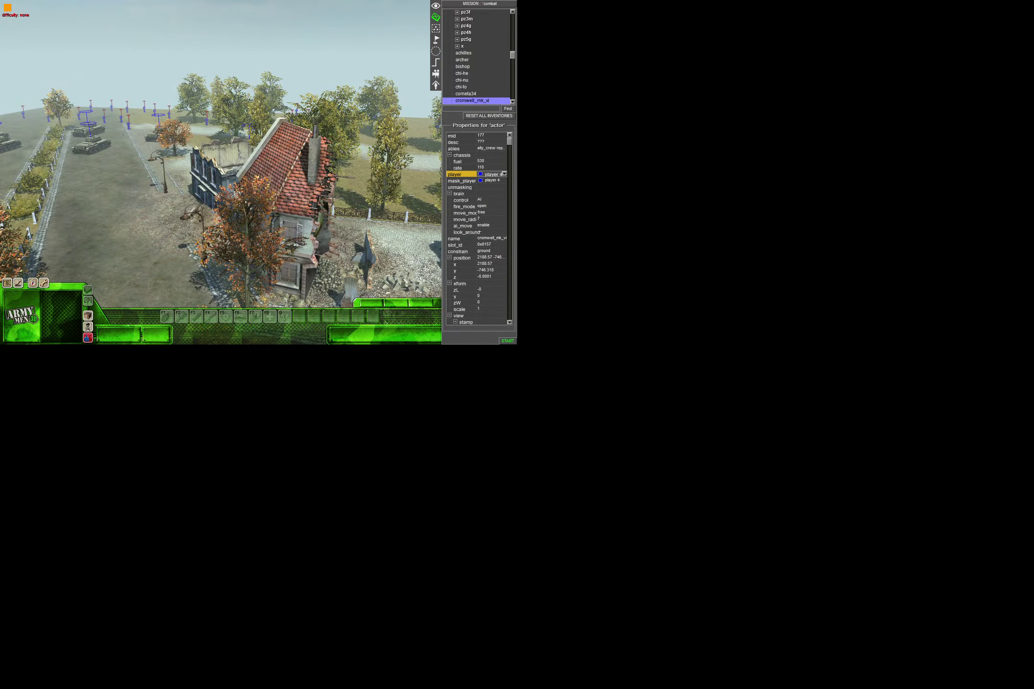
Step: Watch the blue troops advance during the mission test and end the test run
key("Up")
key("Right")
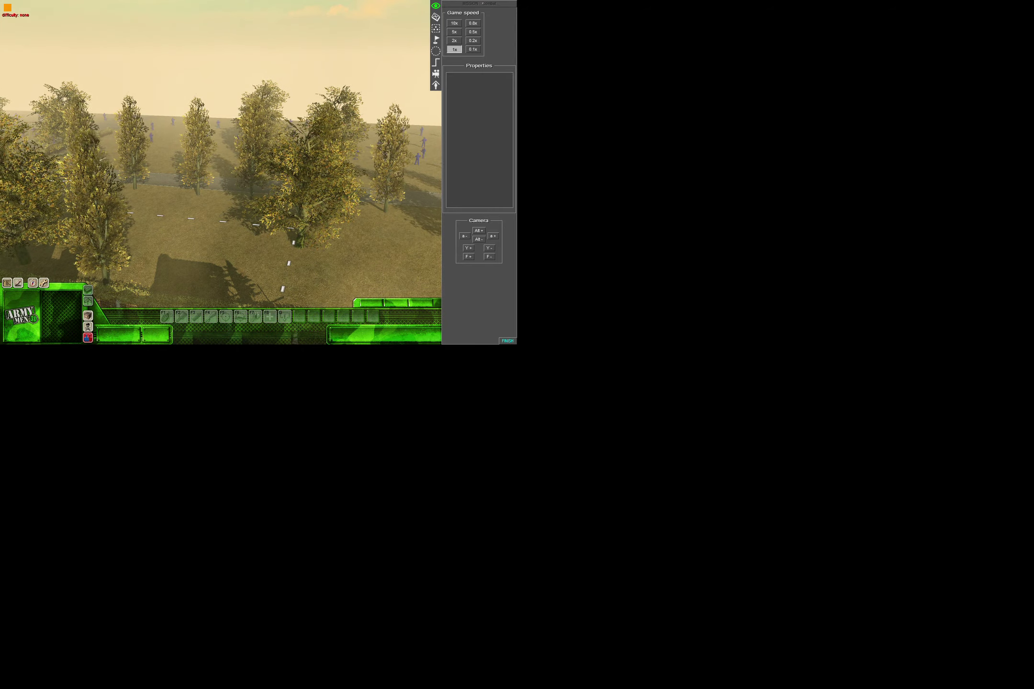
key("Up")
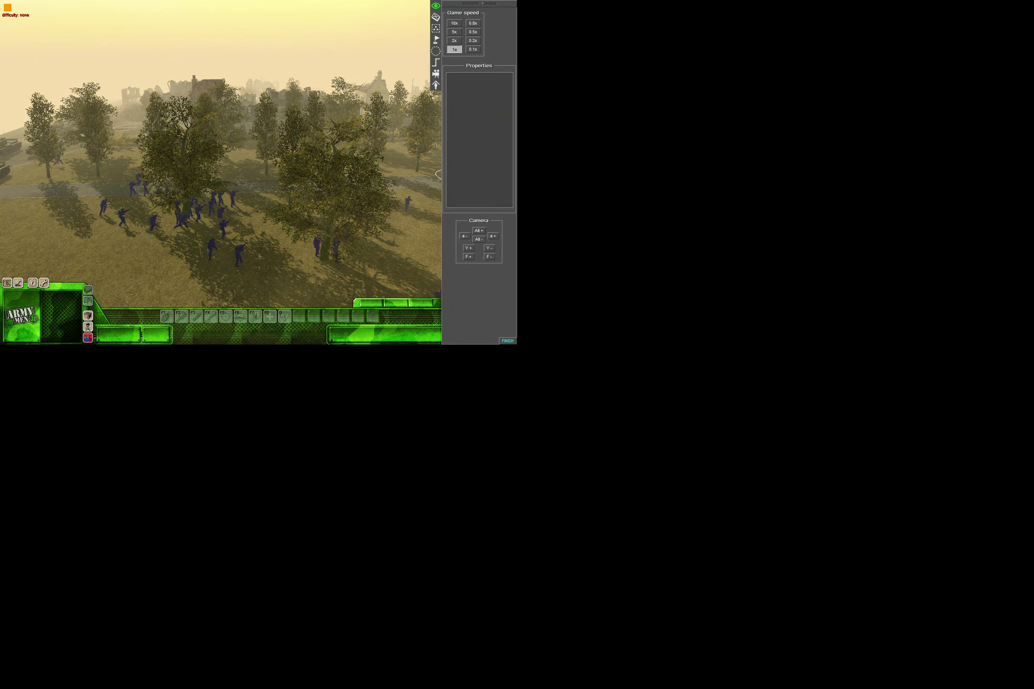
left_click(507, 341)
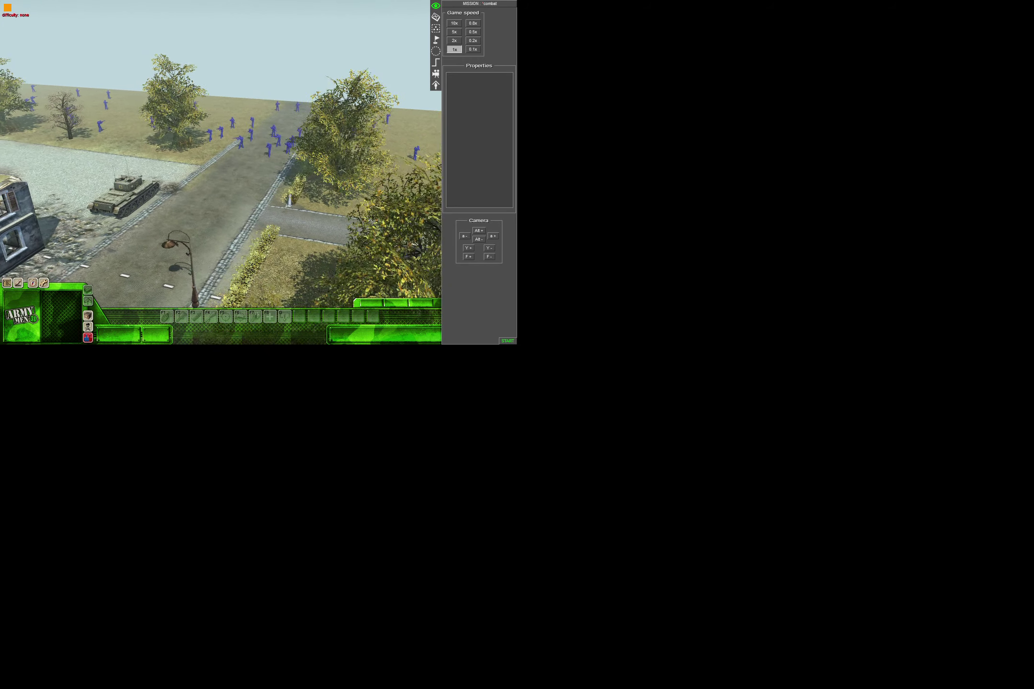
Step: Return to the mission's object list and collapse the tank_medium category under vehicles
key("F2")
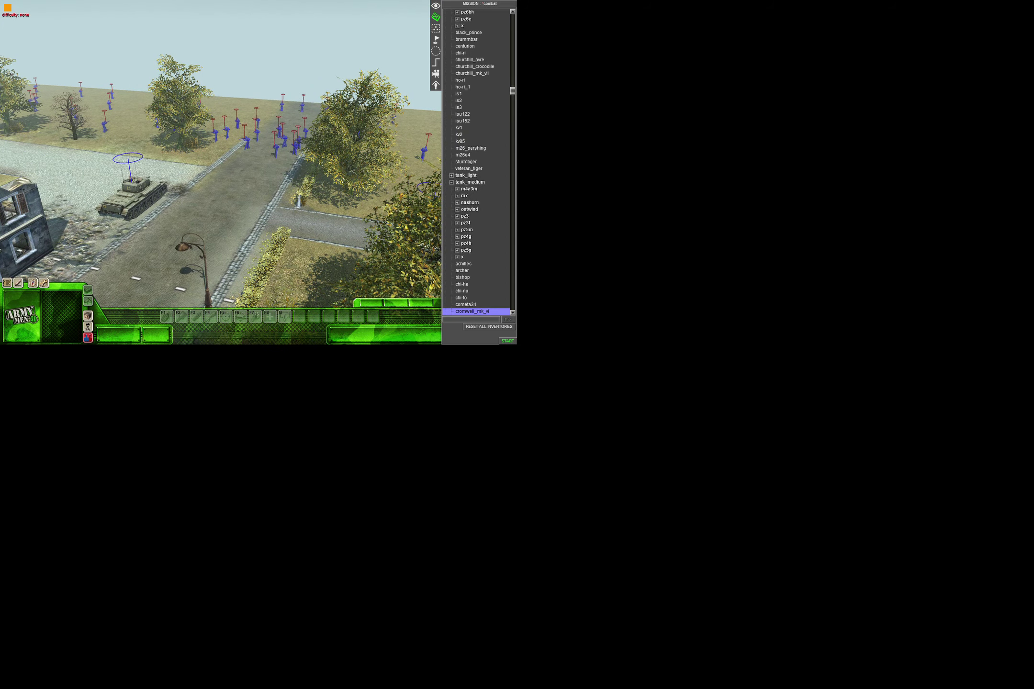
left_click(452, 182)
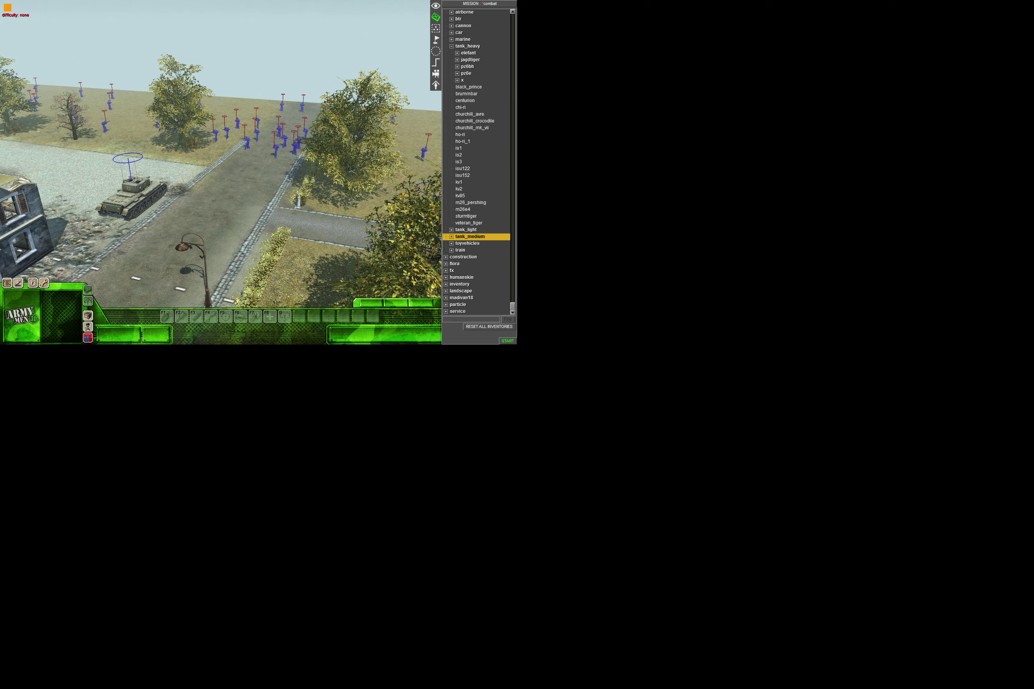
scroll(476, 163, "up", 3)
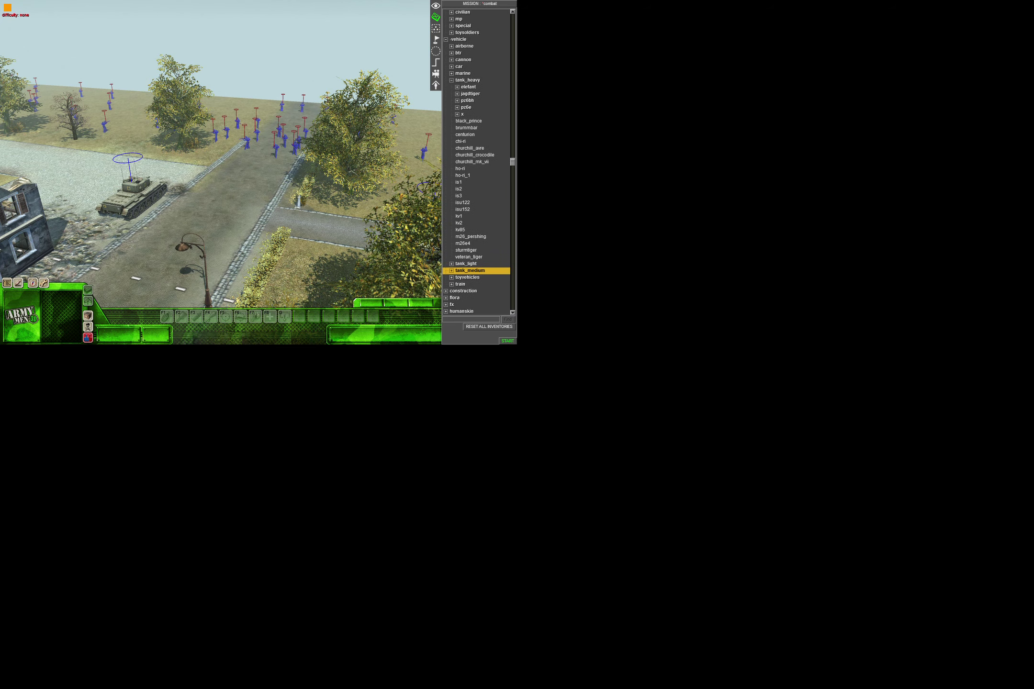
left_click(451, 115)
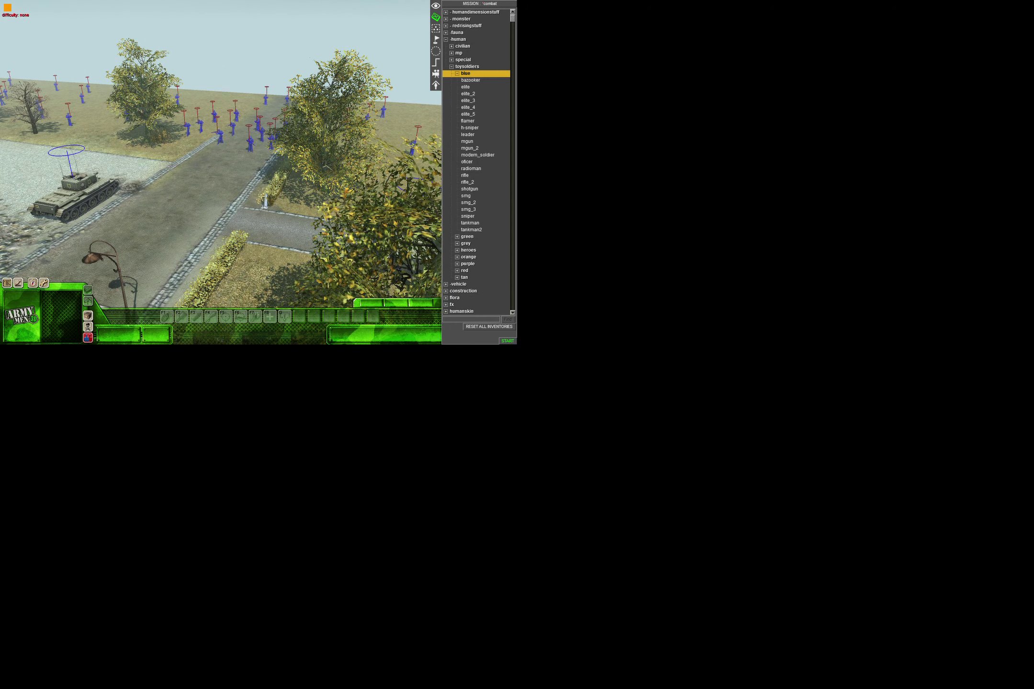
Step: Place a blue toysoldiers rifle unit on the road edge beside the tank and select it to show its properties
left_click(465, 175)
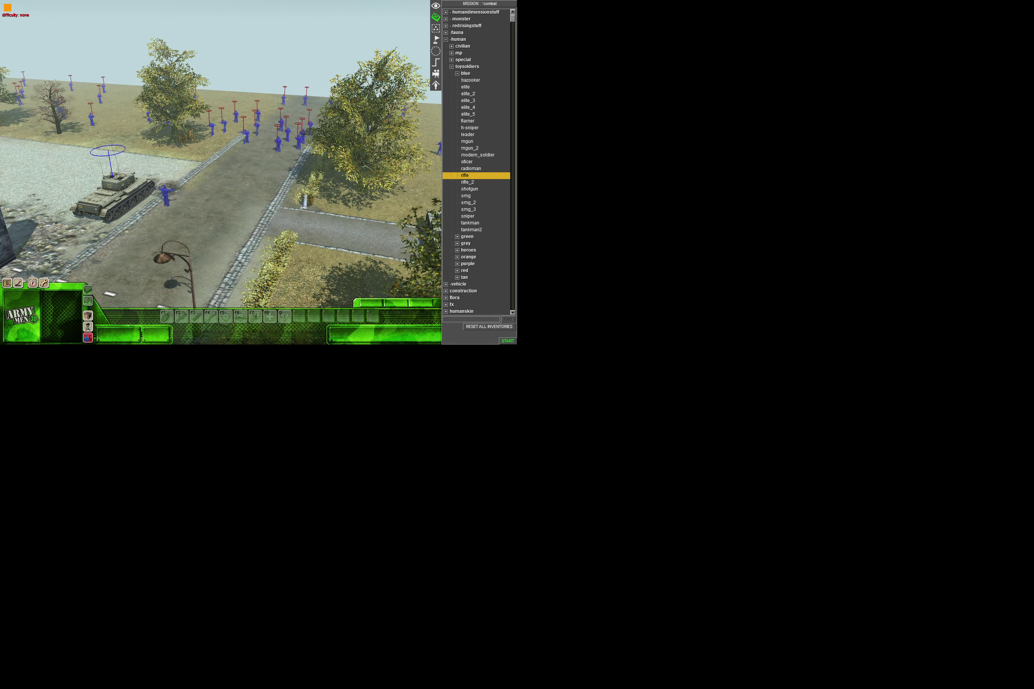
left_click(175, 203)
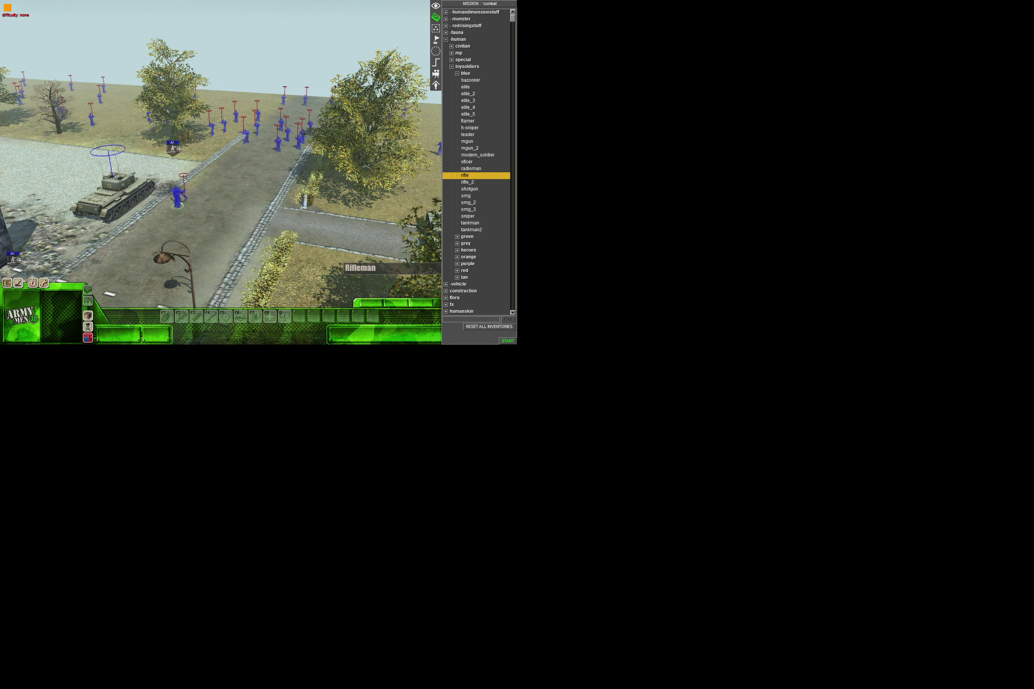
left_click(177, 198)
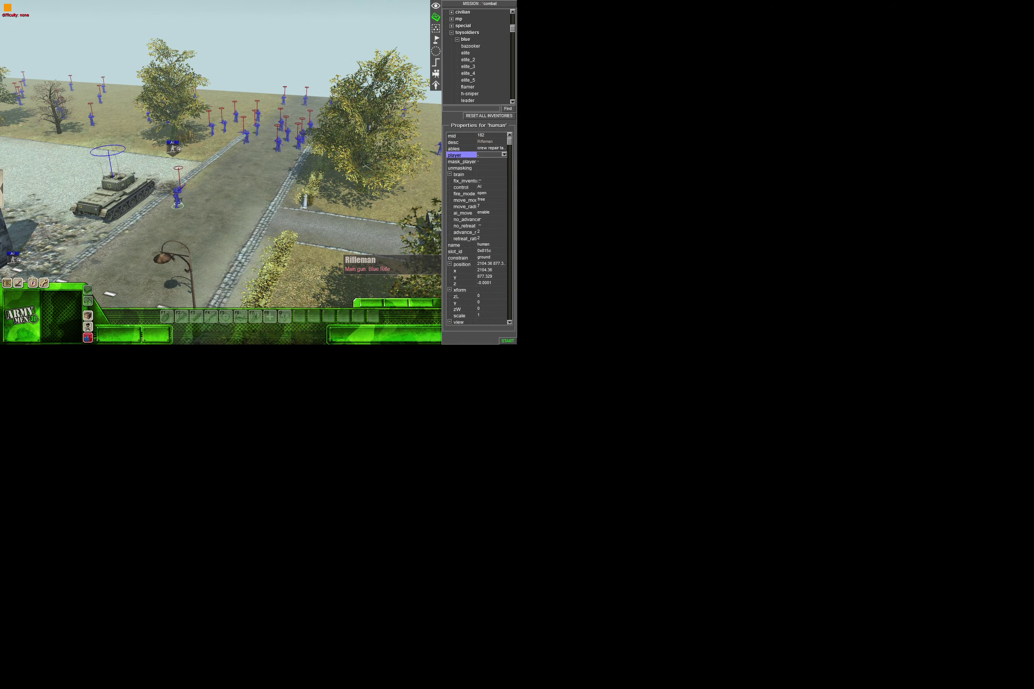
Step: Move the blue rifleman slightly along the road edge and shift the Cromwell a little farther onto the paved area
mouse_move(178, 204)
left_mouse_down()
mouse_move(166, 228)
mouse_move(179, 209)
mouse_move(164, 214)
left_mouse_up()
left_click(119, 195)
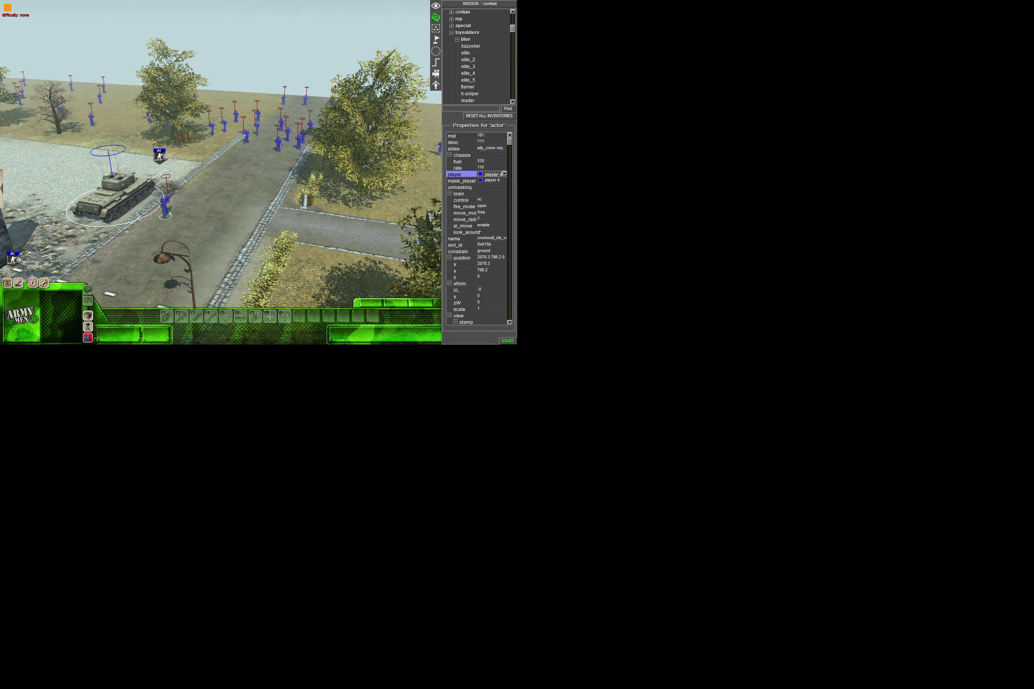
left_click(165, 208, "alt")
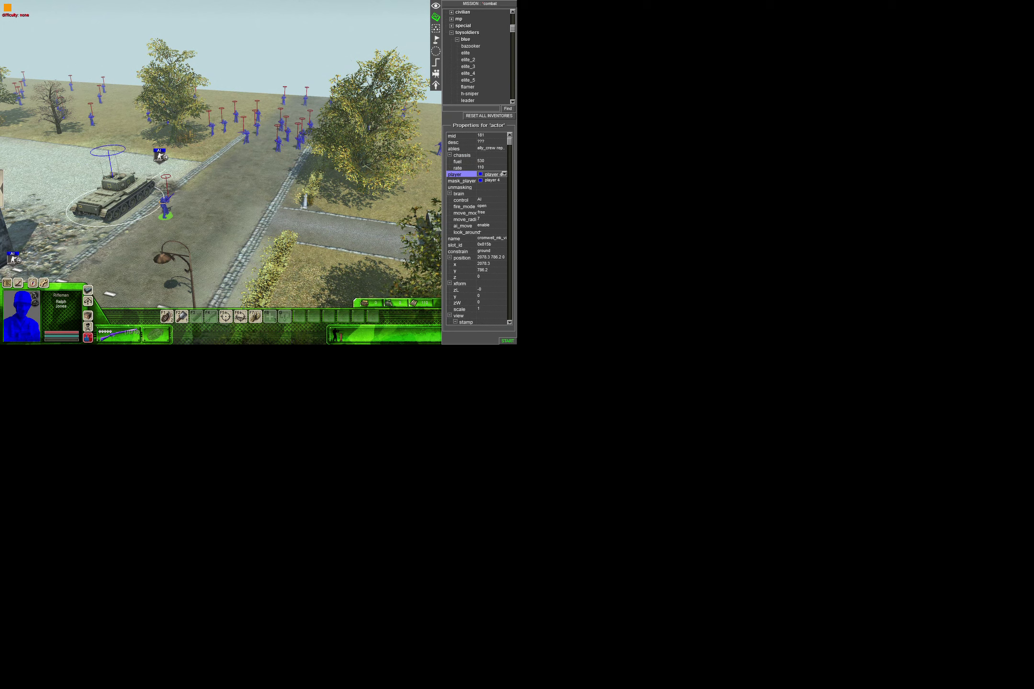
mouse_move(115, 194)
left_mouse_down()
mouse_move(218, 211)
mouse_move(119, 184)
left_mouse_up()
left_click(206, 192)
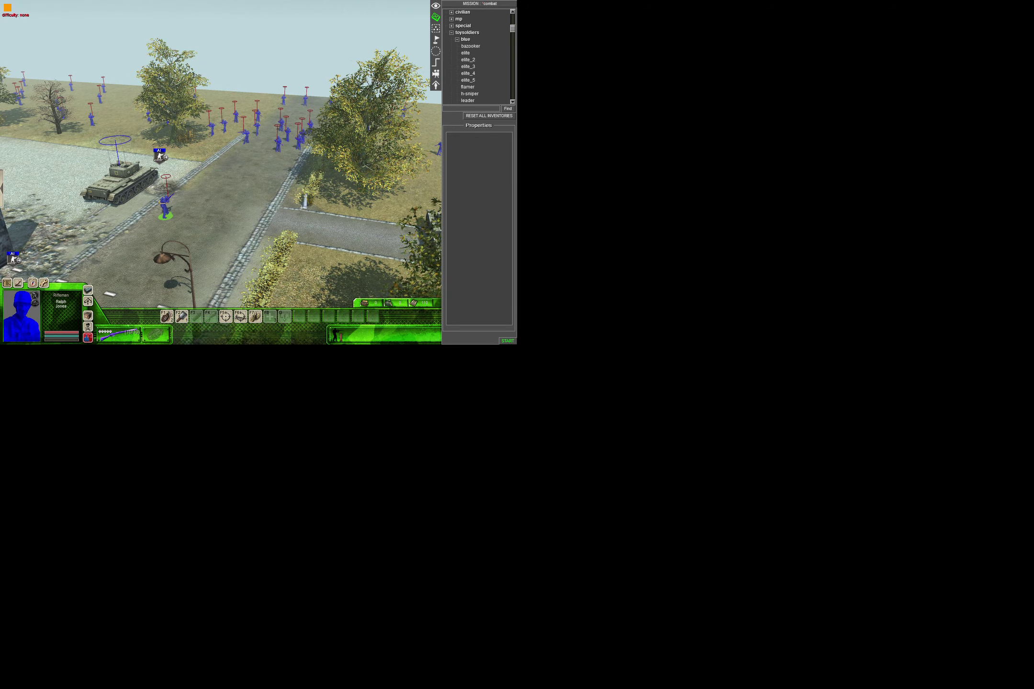
Step: Enable the ally_crew option in the ables property of the rifleman standing beside the Cromwell
left_click(165, 209)
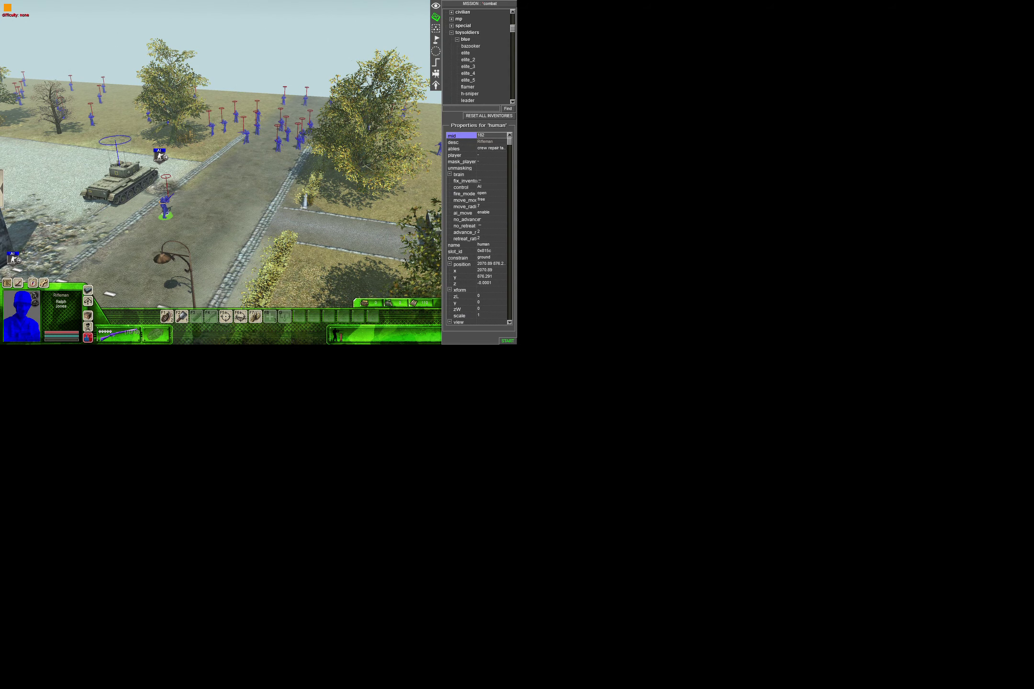
left_click(488, 148)
scroll(488, 148, "down", 1)
left_click(504, 141)
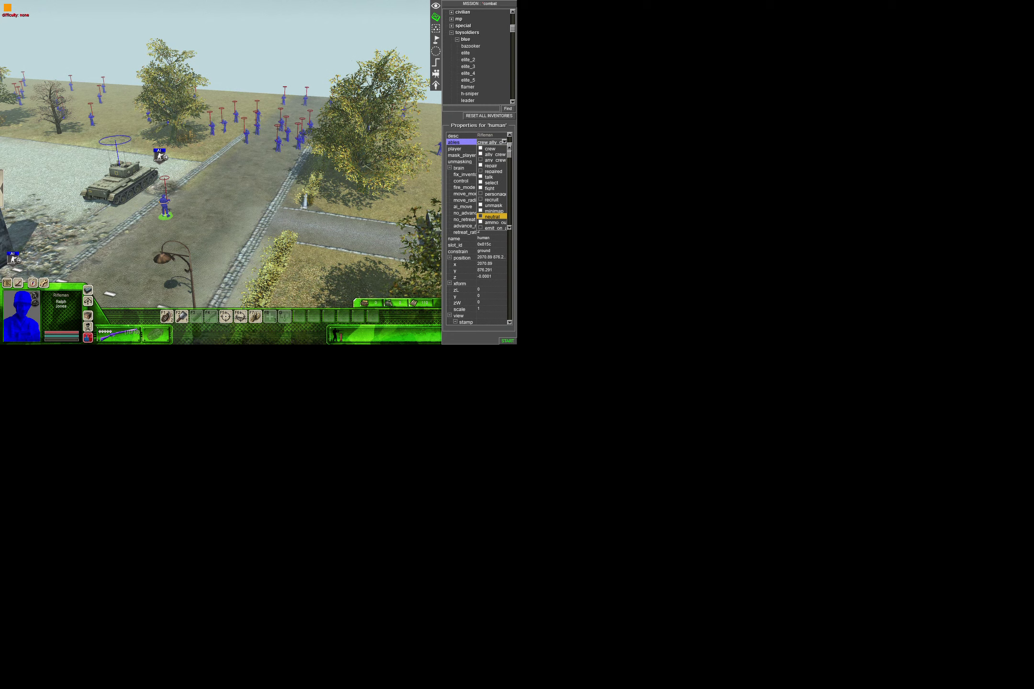
Step: Run the mission test to watch how the rifleman beside the tank behaves, and end the run
left_click(507, 341)
scroll(220, 154, "down", 1)
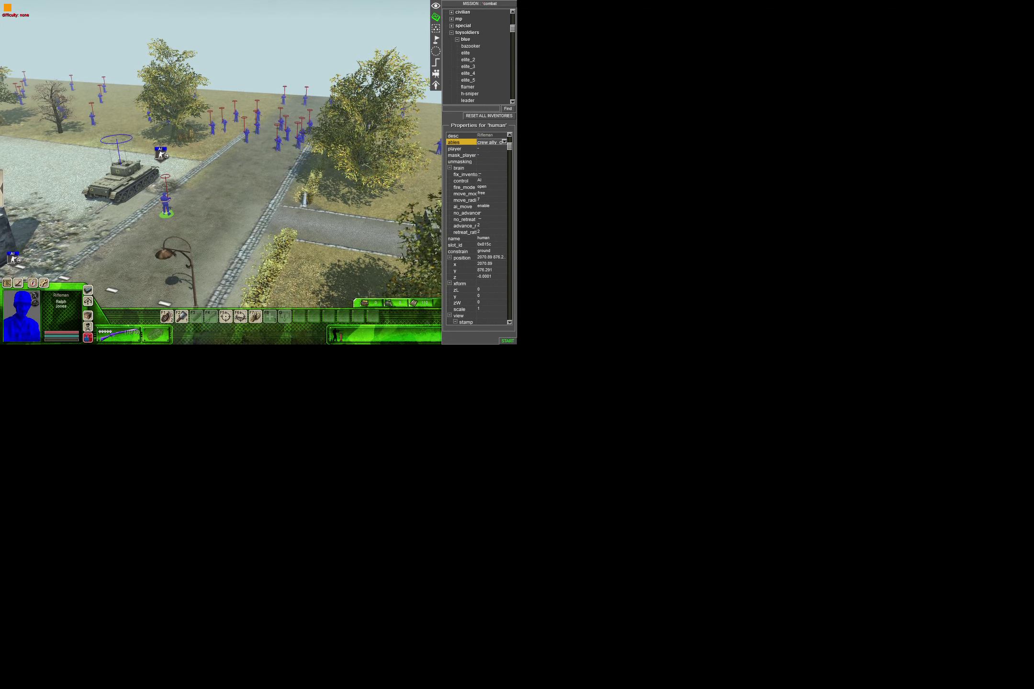
left_click(507, 341)
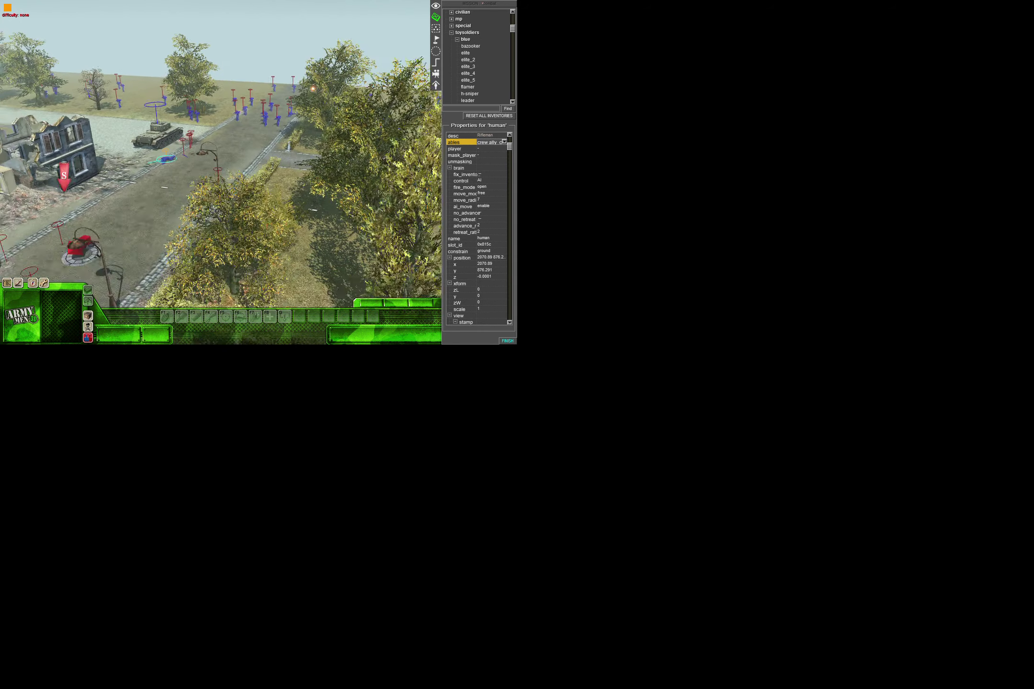
left_click(508, 341)
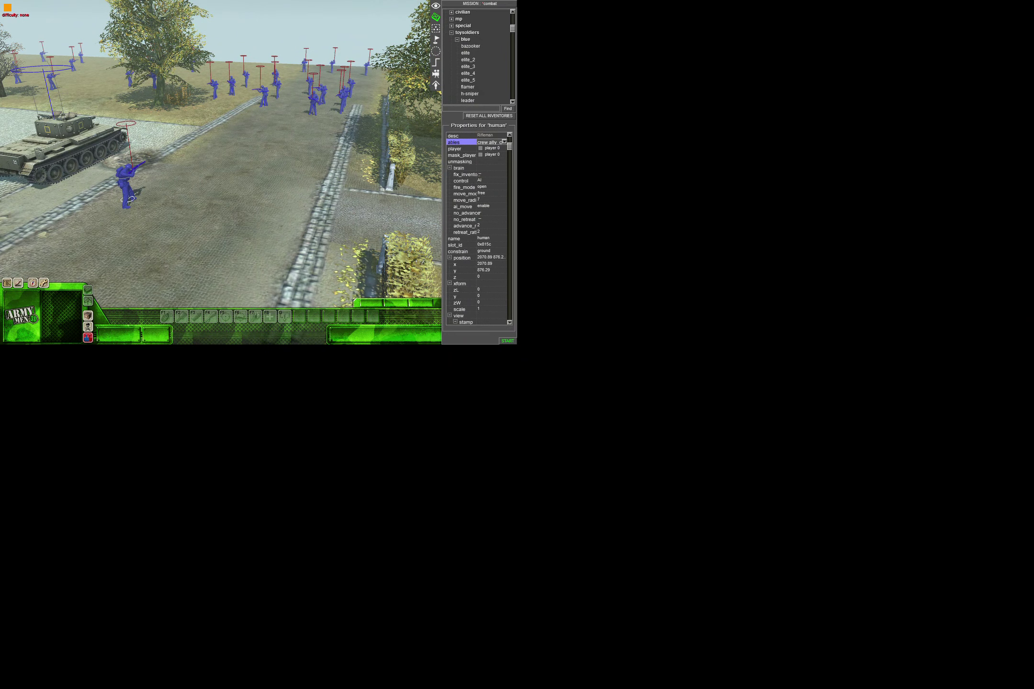
Step: Assign the rifleman beside the Cromwell to player 4
left_click(492, 148)
left_click(504, 148)
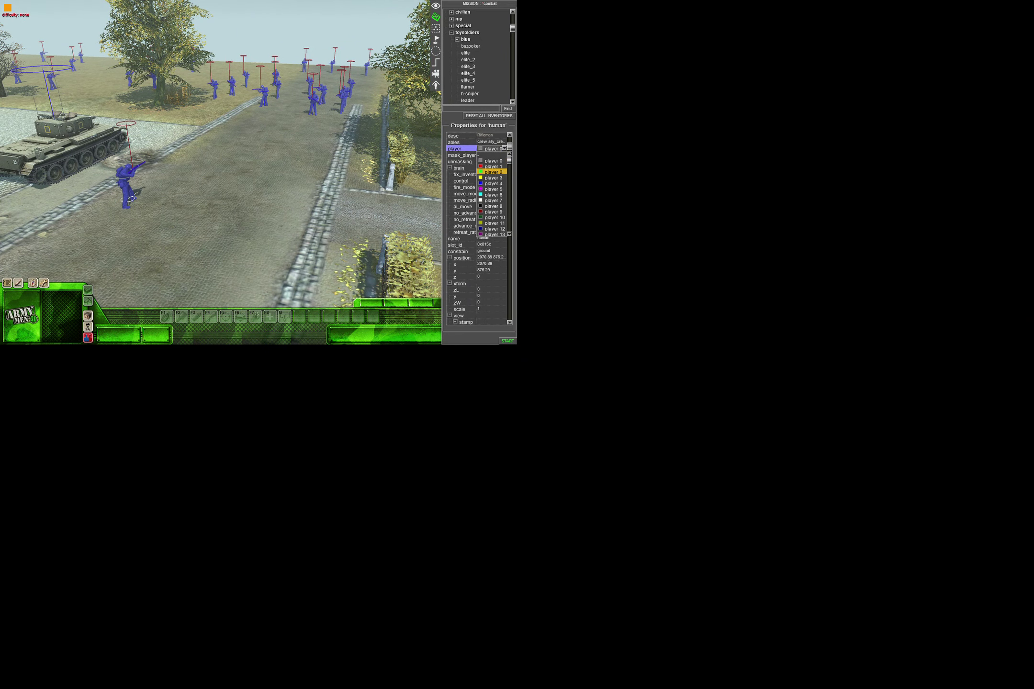
left_click(492, 183)
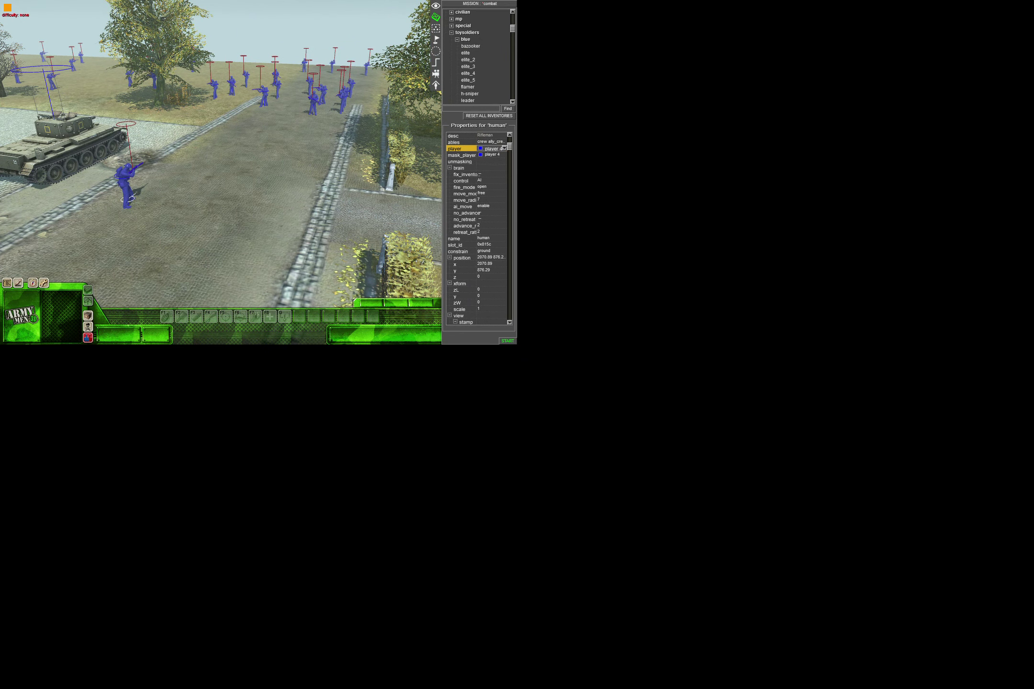
Step: Test the mission again with the rifleman on player 4 and return to editing
key("Left")
key("ctrl+s")
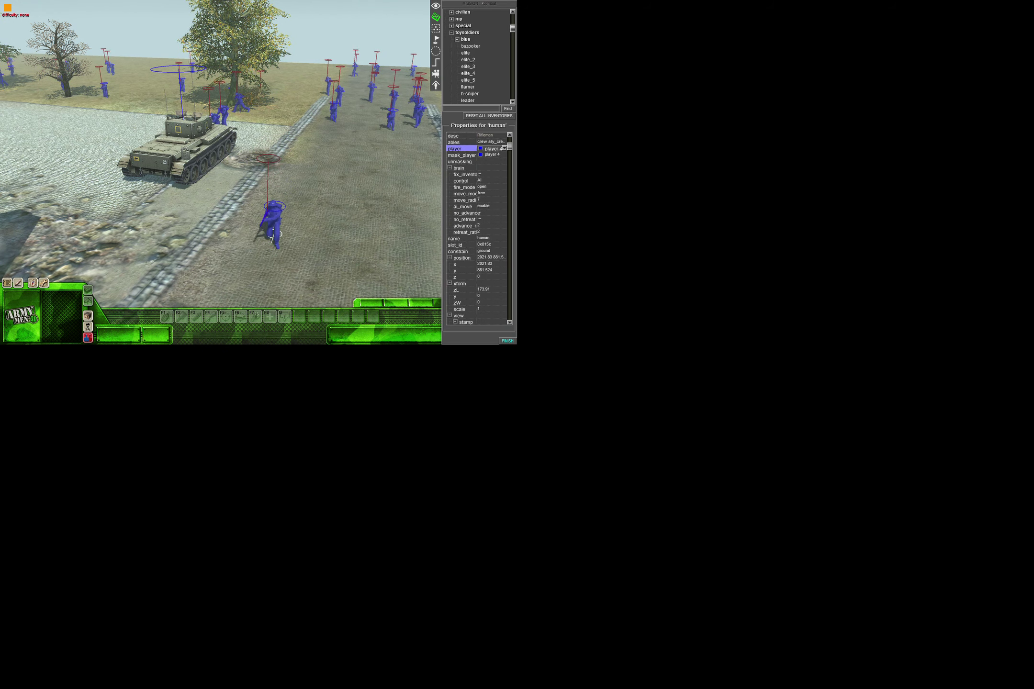
key("ctrl+Return")
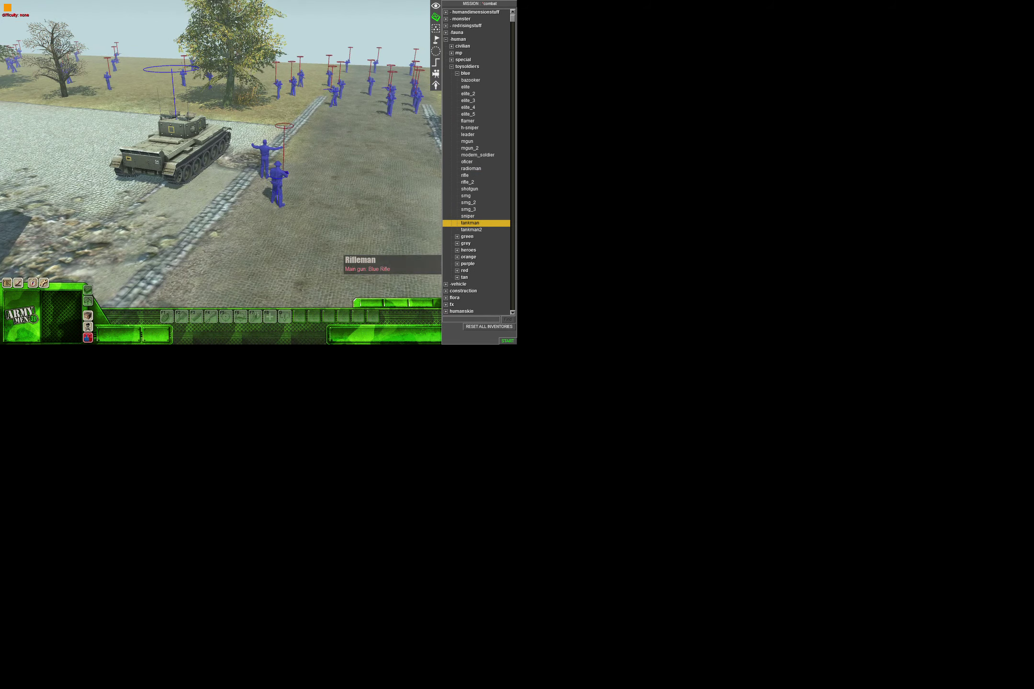
Step: Place a blue toysoldiers tankman behind the Cromwell and assign him to player 4
left_click(123, 145)
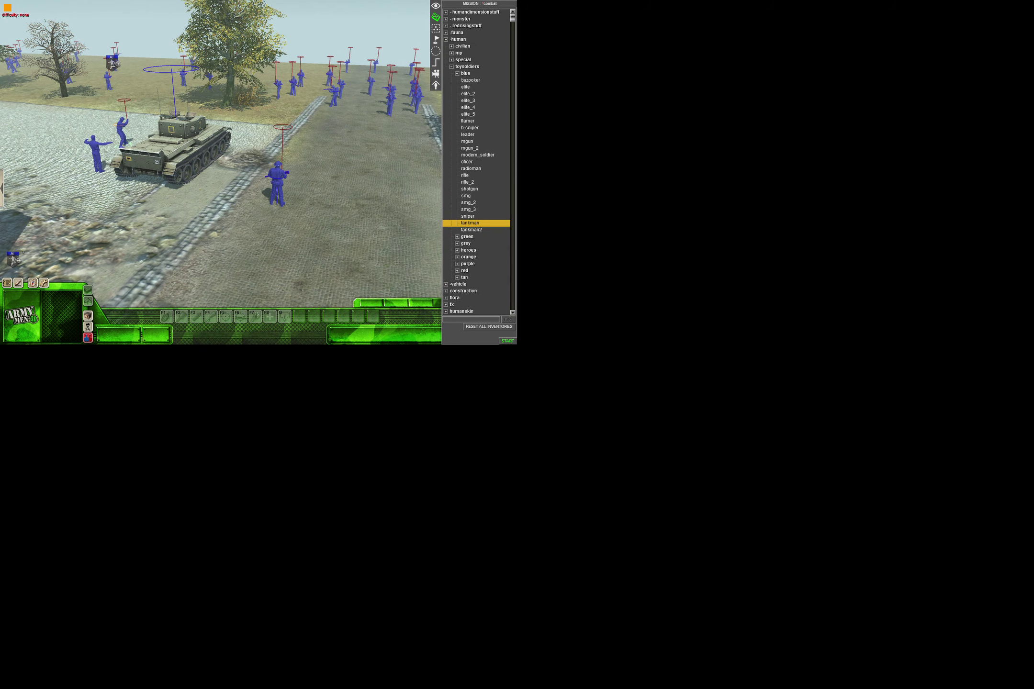
right_click(102, 164)
left_click(166, 147)
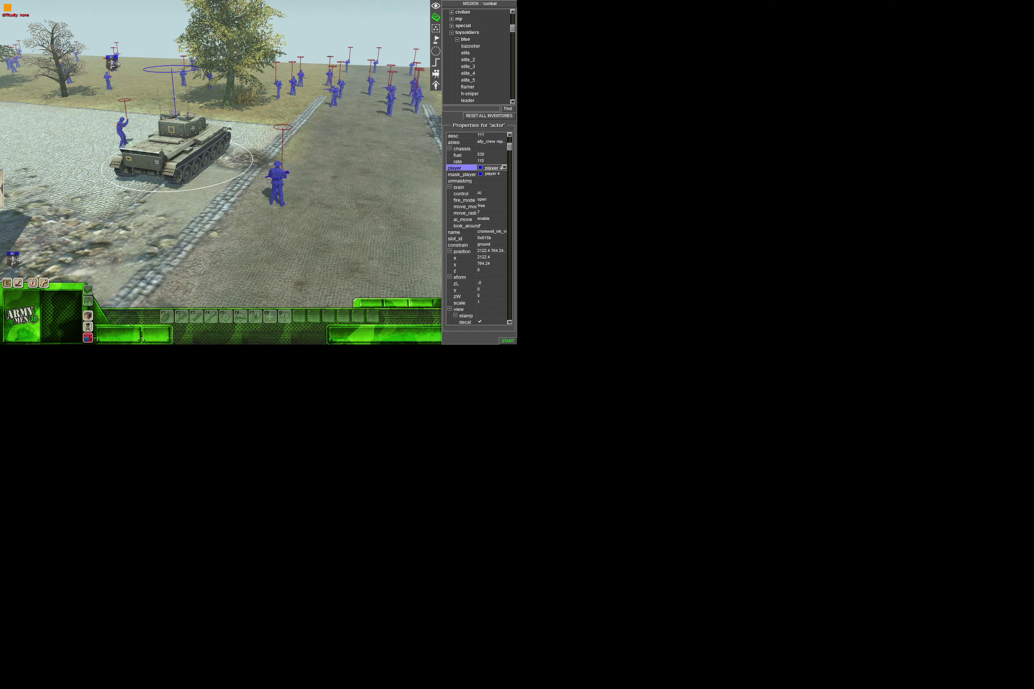
key("Escape")
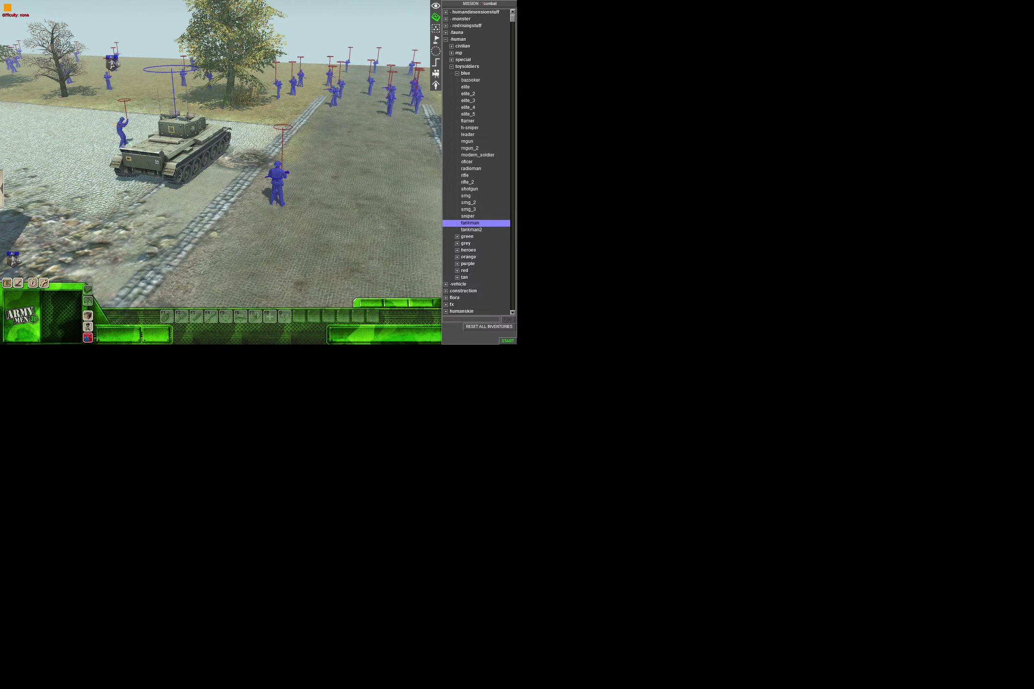
left_click(123, 132)
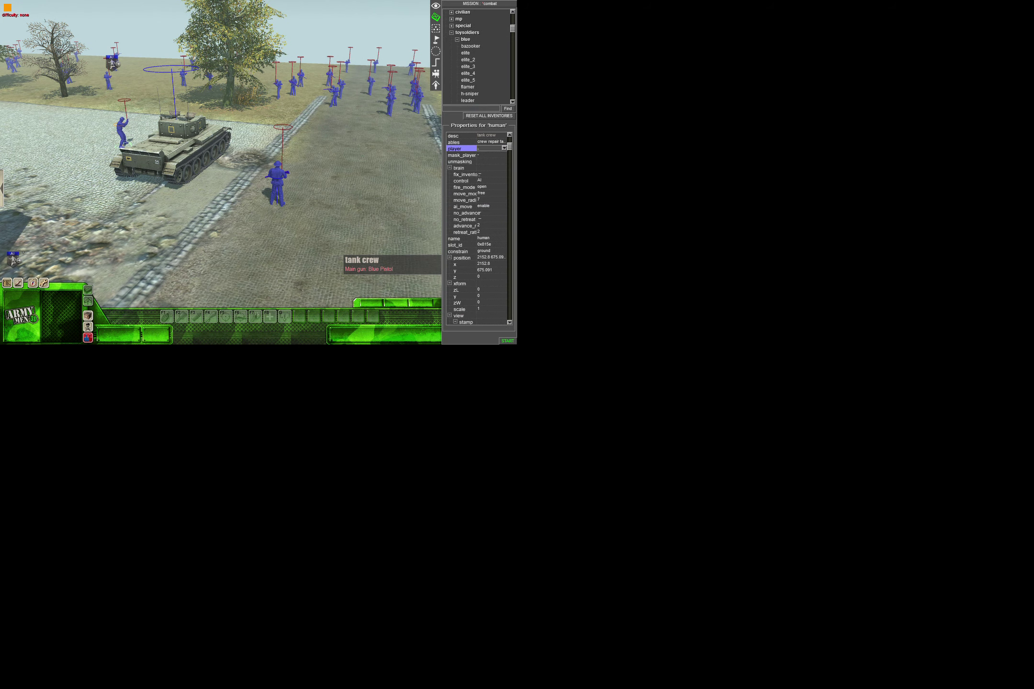
left_click(504, 148)
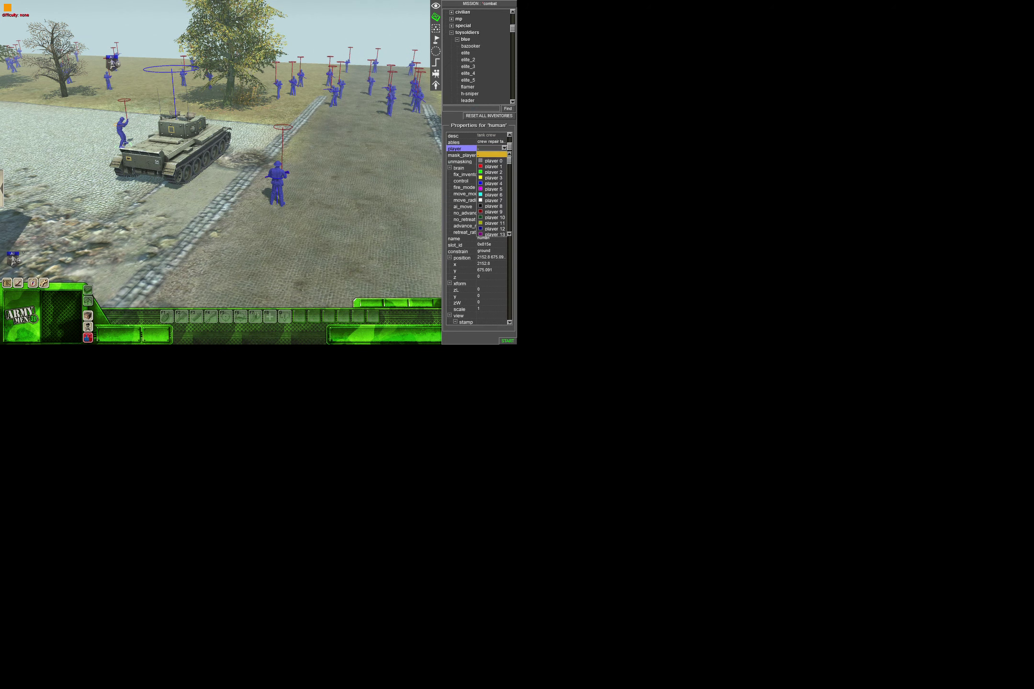
left_click(492, 183)
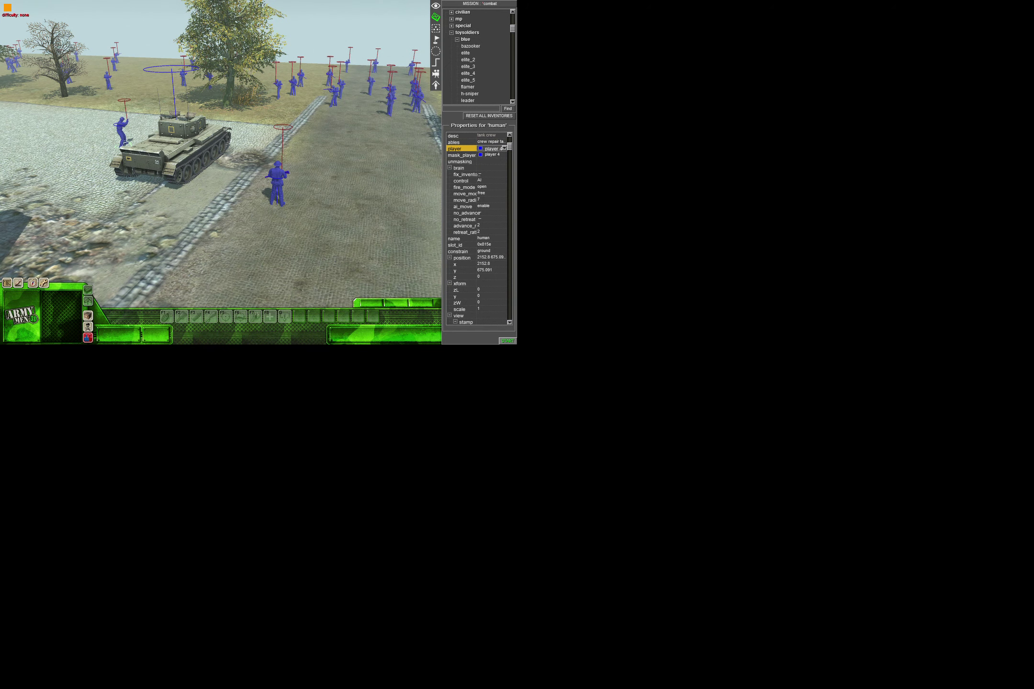
Step: Run the mission test and examine the Cromwell's ables options and its surrounding troops to check whether the tank gets crewed
left_click(507, 340)
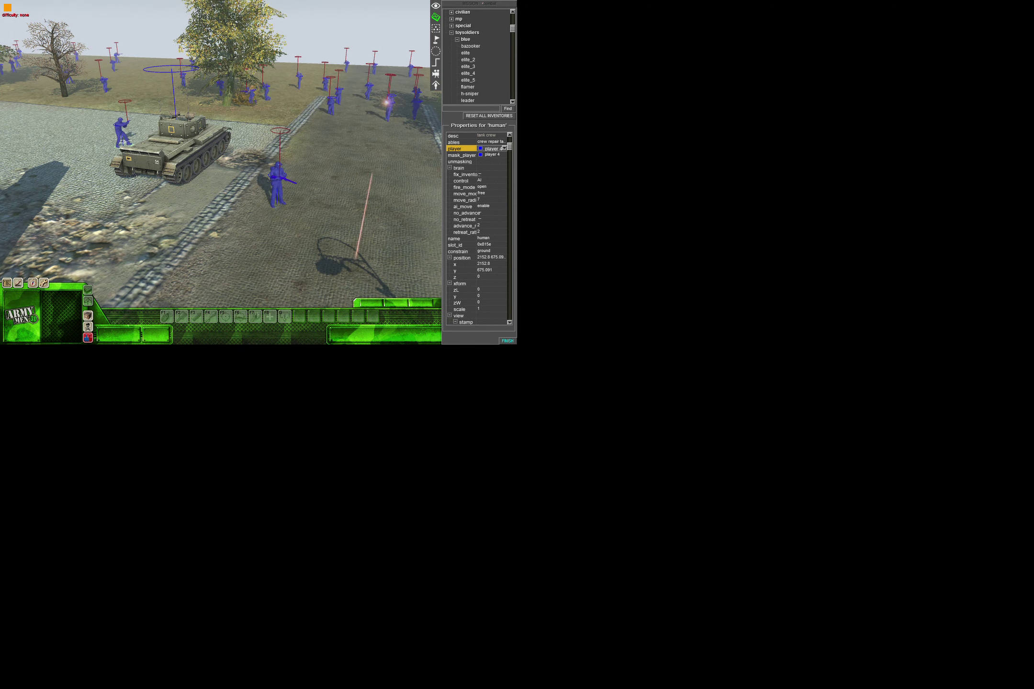
key("Left")
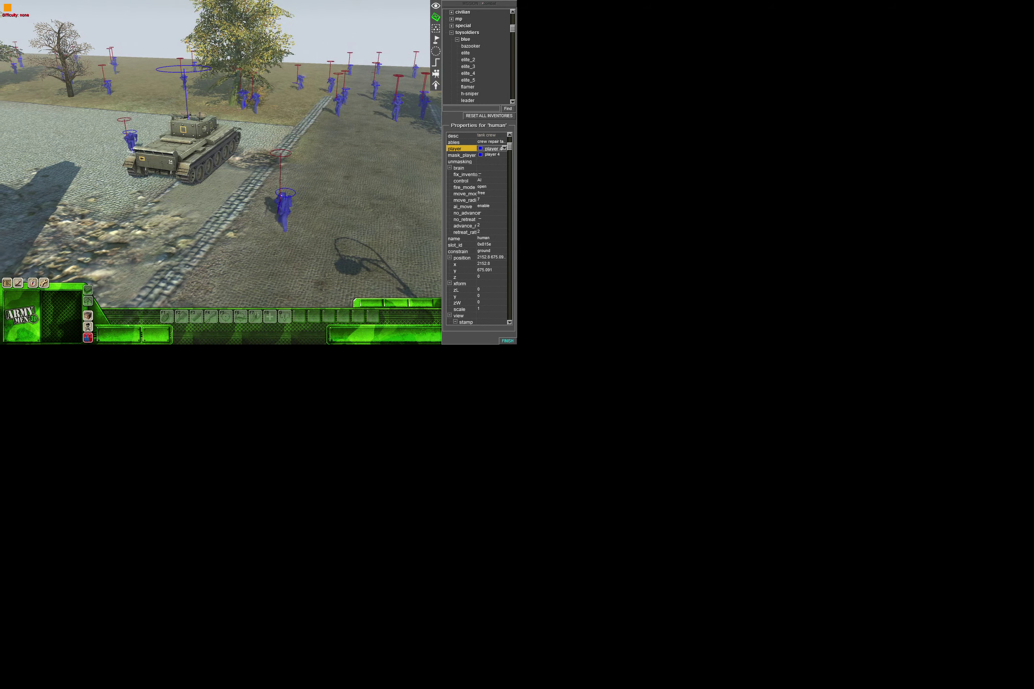
left_click(191, 152)
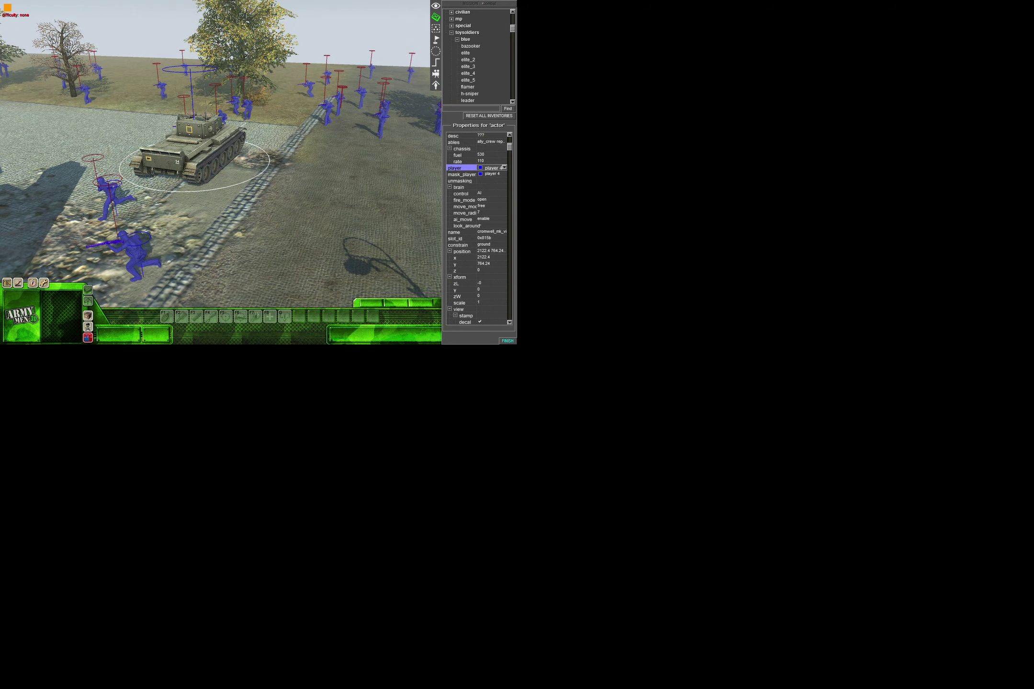
left_click(490, 142)
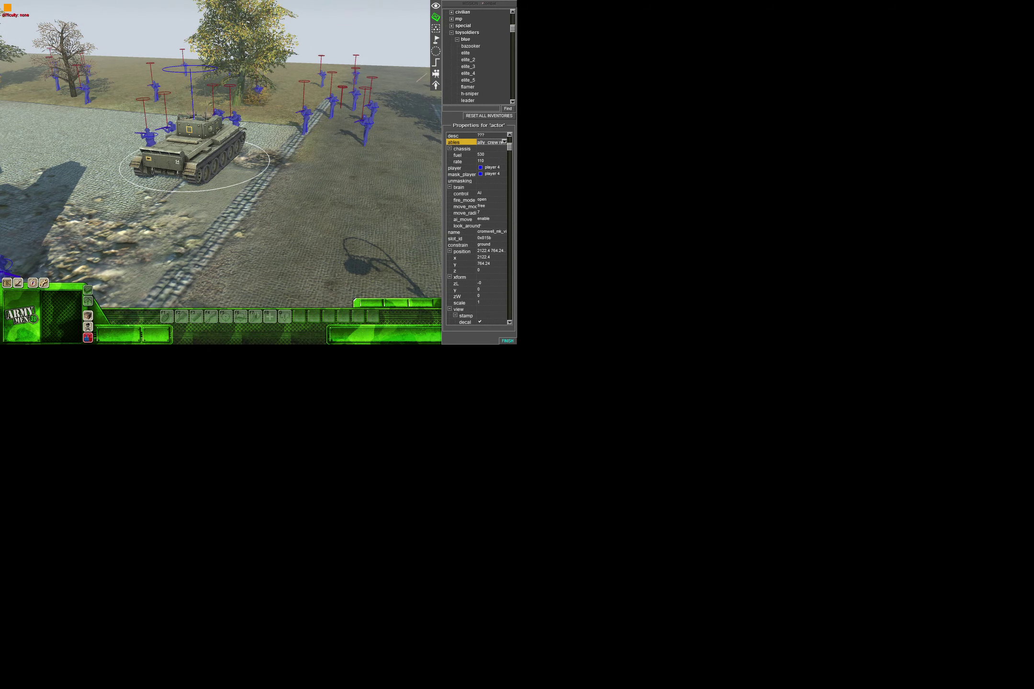
left_click(504, 142)
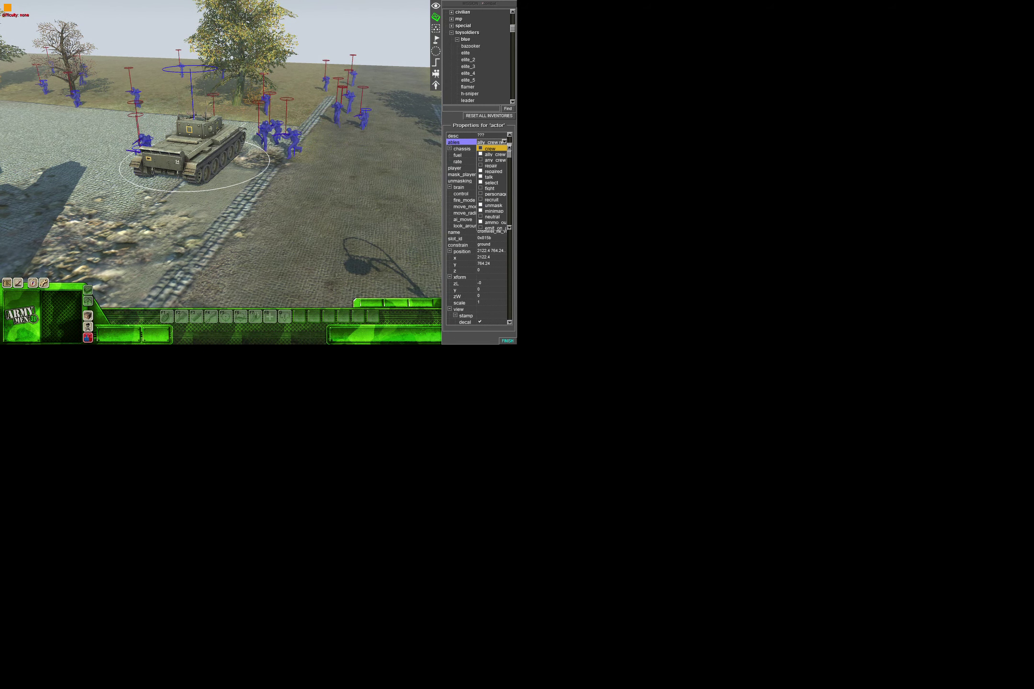
left_click(504, 142)
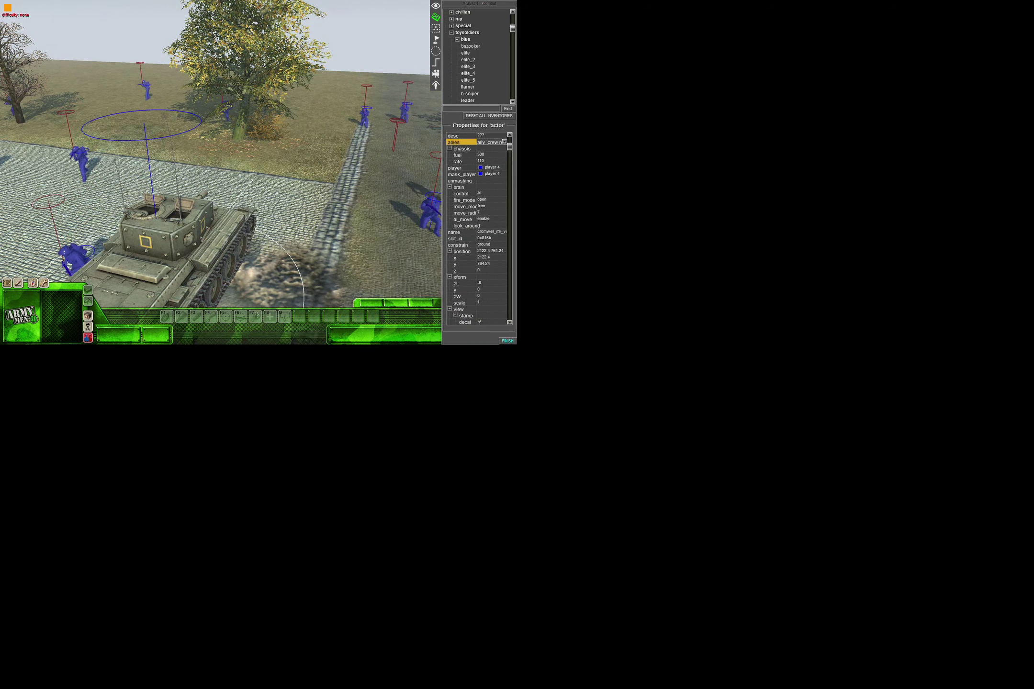
scroll(304, 268, "down", 3)
scroll(305, 268, "down", 3)
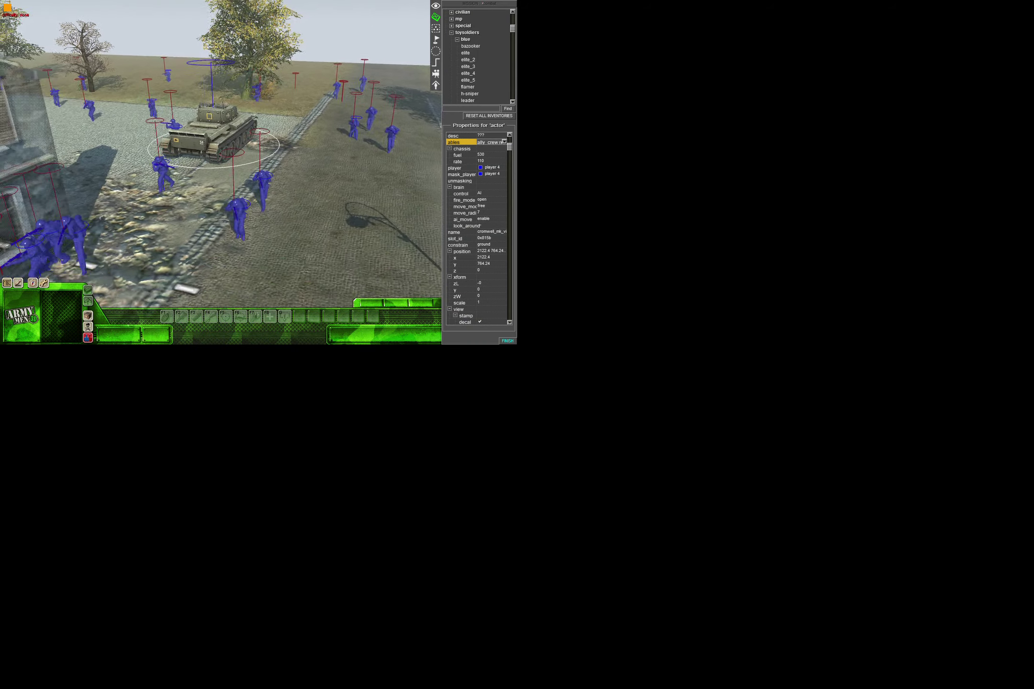